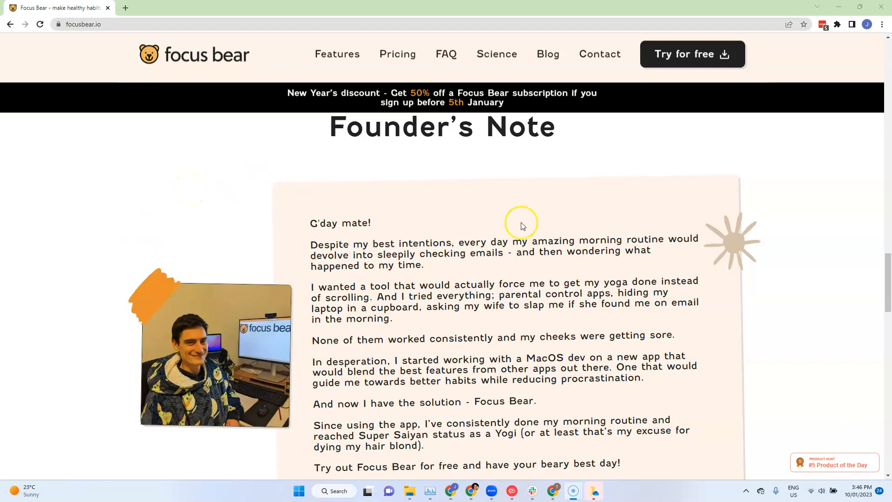
Open the Focus Bear preferences from the system tray and show the focus mode settings
{"action": "left_click", "coordinate": [746, 492]}
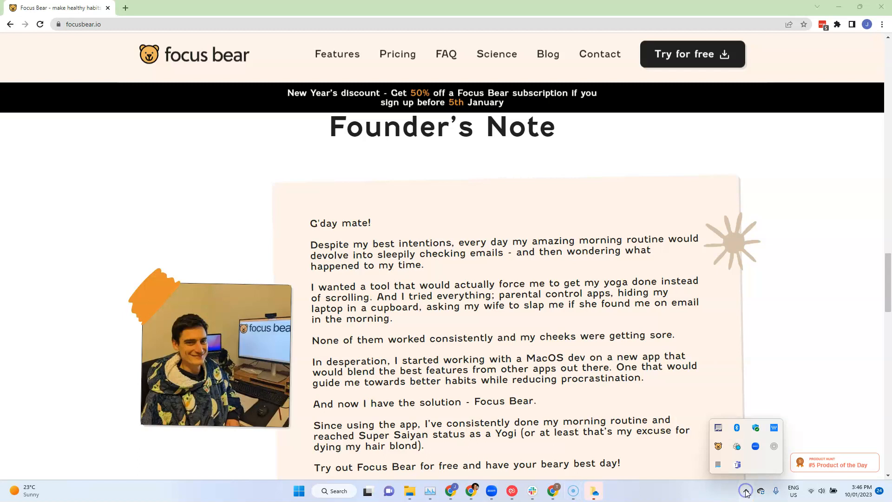
{"action": "left_click", "coordinate": [718, 448]}
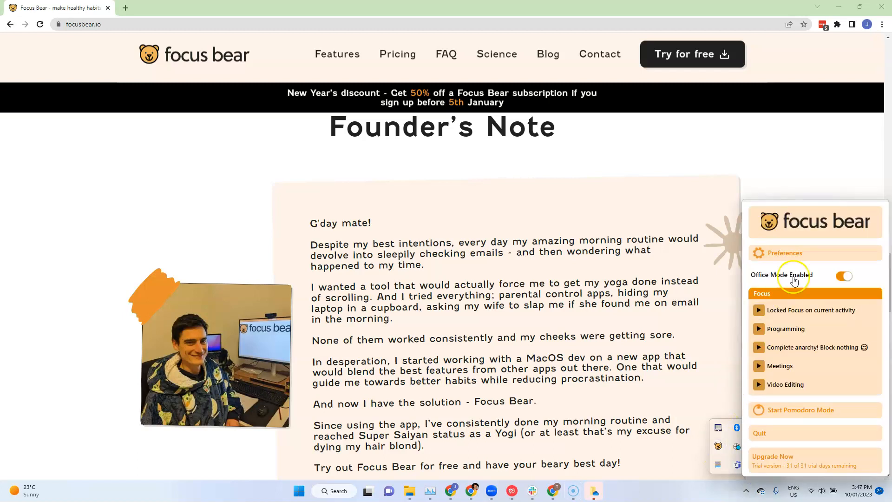
{"action": "left_click", "coordinate": [787, 254]}
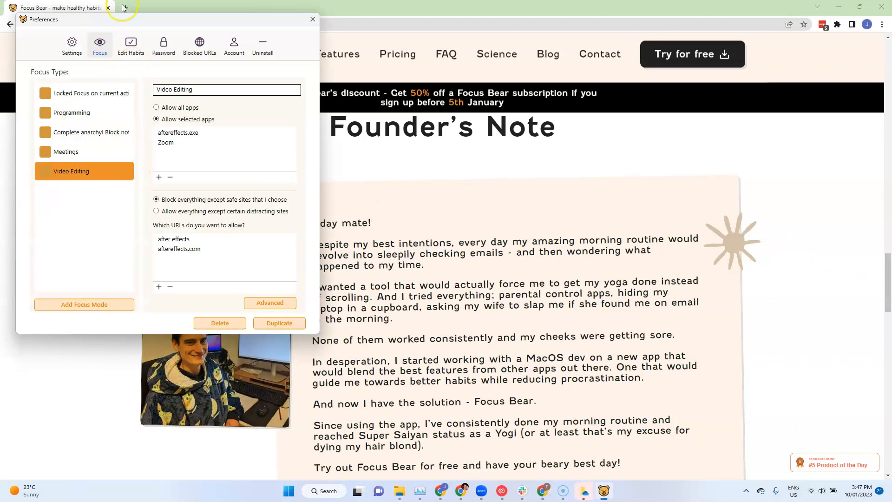
{"action": "left_click", "coordinate": [129, 47]}
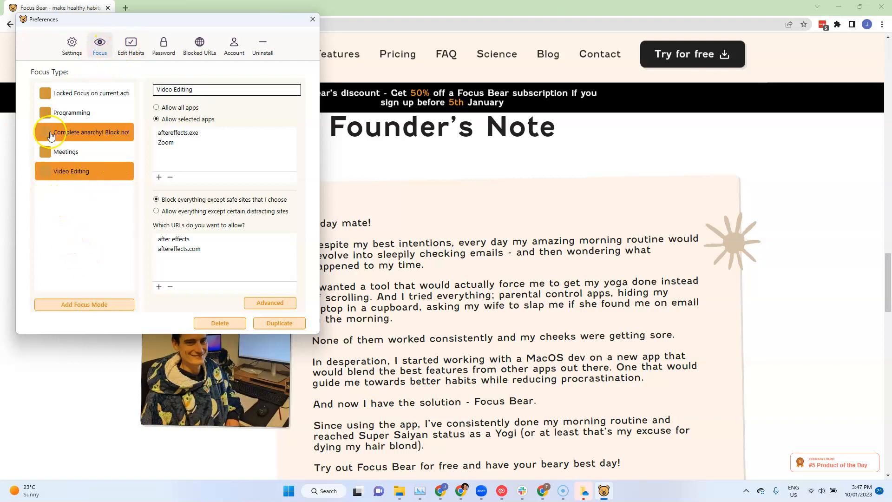
Review the allowed apps and URLs of the Programming and Video Editing focus modes
{"action": "left_click", "coordinate": [115, 110]}
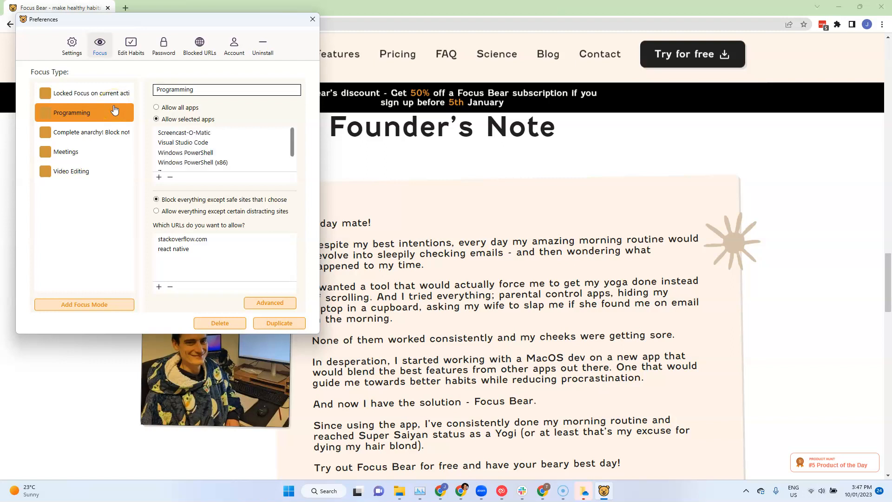
{"action": "left_click", "coordinate": [210, 144]}
{"action": "scroll", "coordinate": [210, 149], "scroll_direction": "down", "scroll_amount": 2}
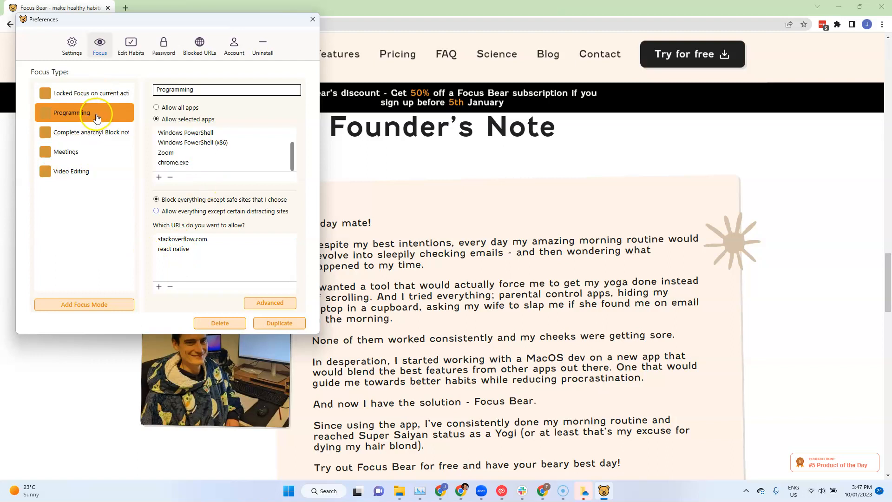
{"action": "scroll", "coordinate": [253, 153], "scroll_direction": "up", "scroll_amount": 2}
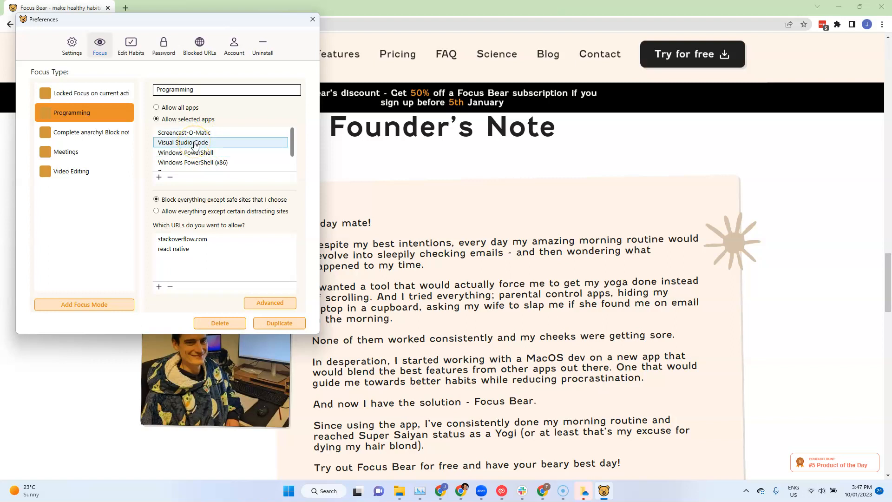
{"action": "left_click", "coordinate": [58, 178]}
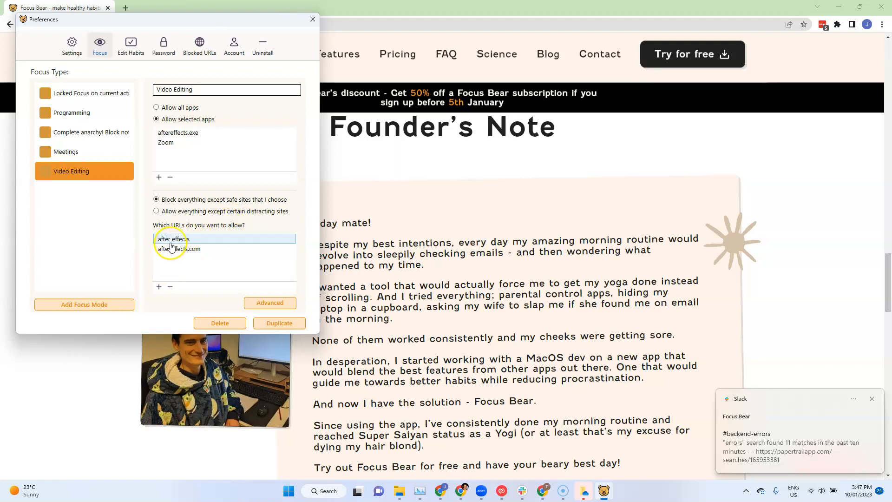
{"action": "left_click", "coordinate": [188, 249]}
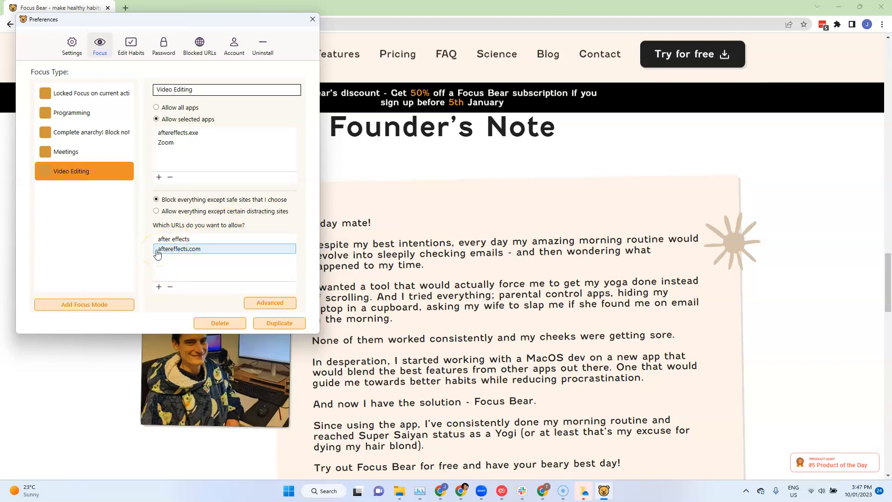
Add a new focus mode titled "Book keeping"
{"action": "left_click", "coordinate": [79, 306]}
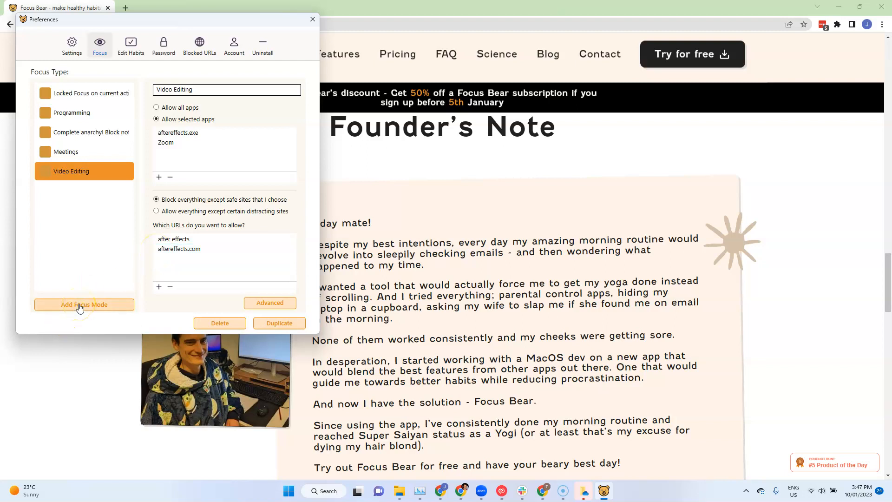
{"action": "left_click", "coordinate": [139, 174]}
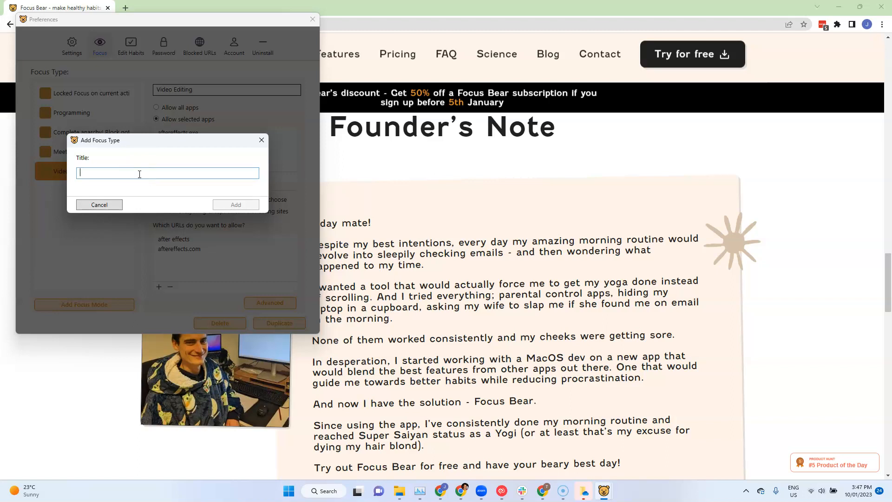
{"action": "type", "text": "Book keeping"}
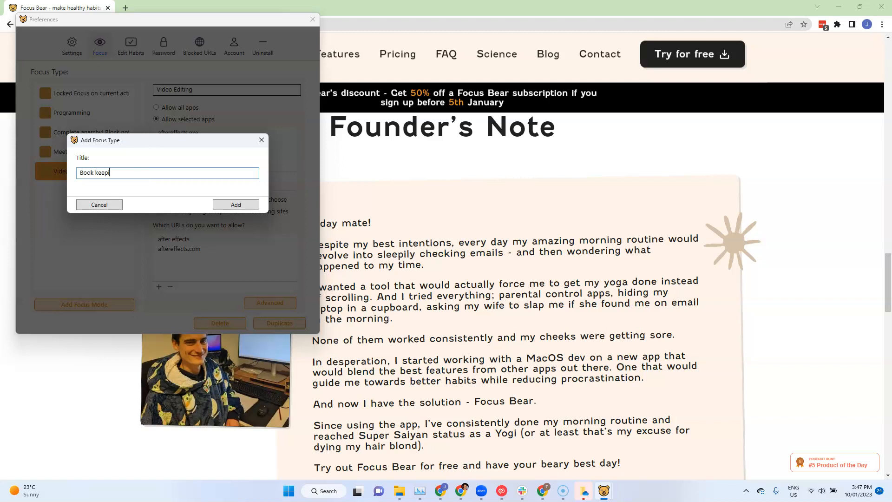
{"action": "left_click", "coordinate": [237, 205]}
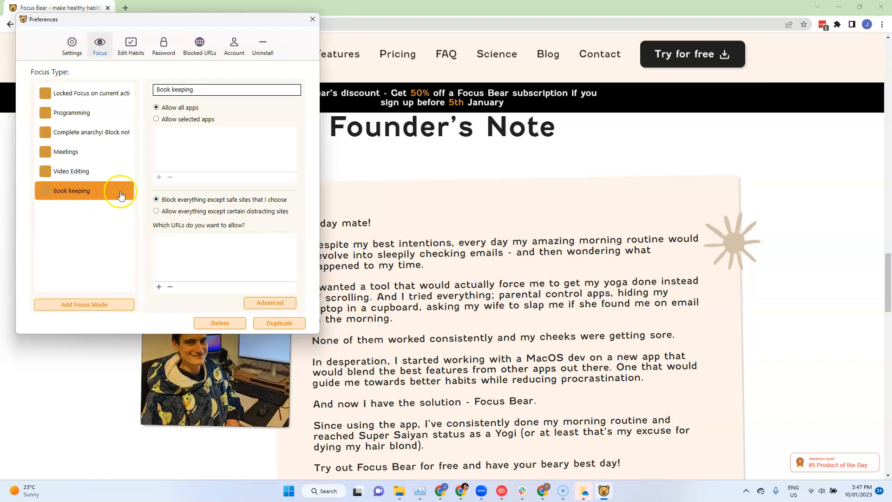
Add OpenOffice 4.1.13 and Zoom to the Book keeping mode's allowed apps
{"action": "left_click", "coordinate": [159, 176]}
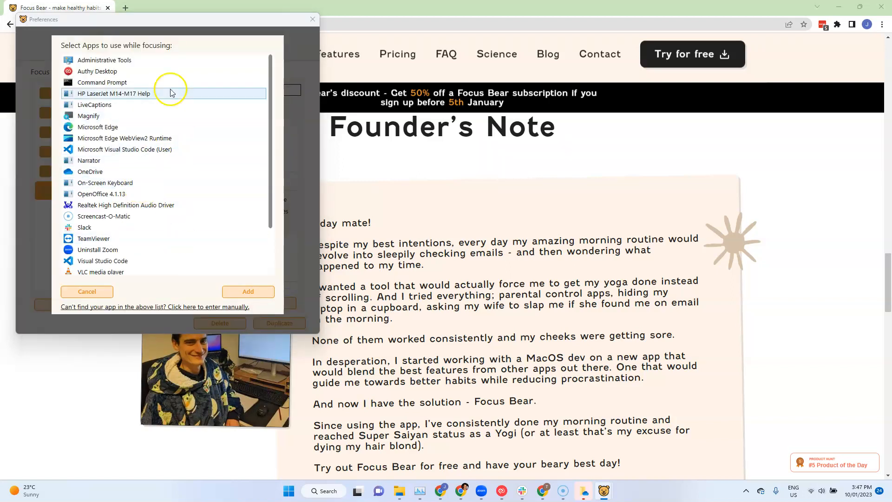
{"action": "scroll", "coordinate": [169, 89], "scroll_direction": "down", "scroll_amount": 2}
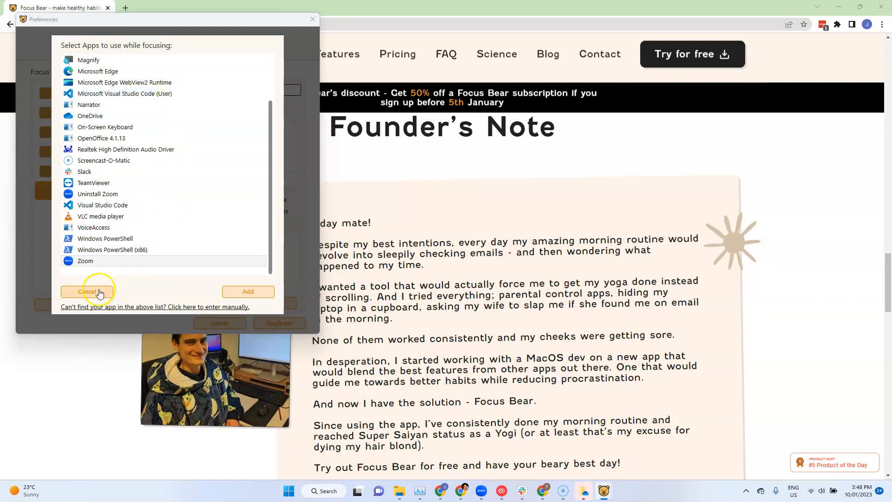
{"action": "scroll", "coordinate": [147, 168], "scroll_direction": "up", "scroll_amount": 2}
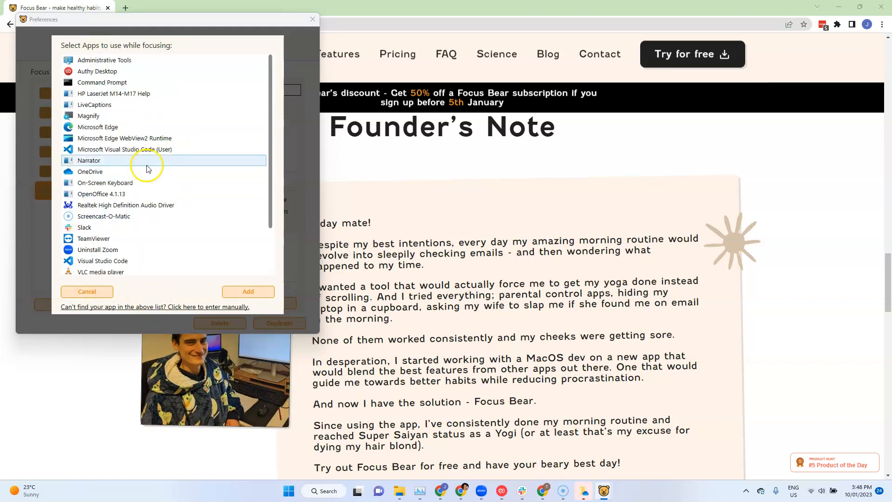
{"action": "left_click", "coordinate": [120, 198]}
{"action": "left_click", "coordinate": [249, 296]}
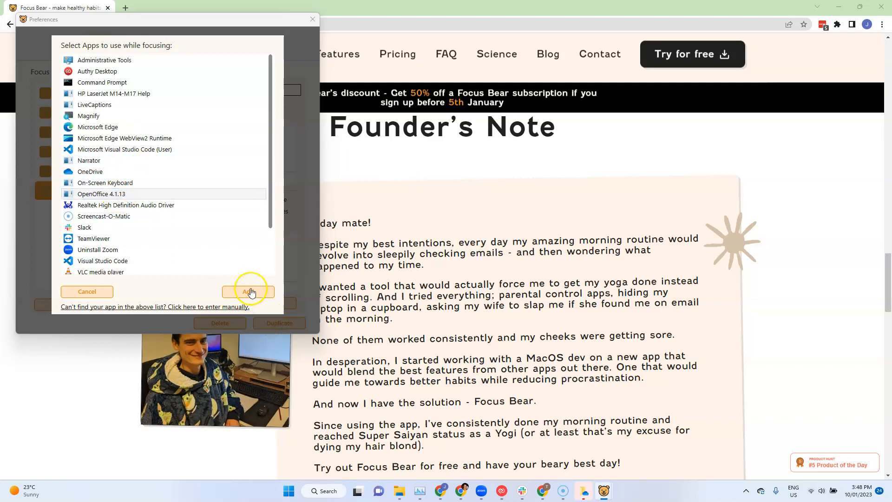
Manually add excel.exe and chrome.exe as separate entries to the Book keeping mode's allowed apps
{"action": "left_click", "coordinate": [158, 178]}
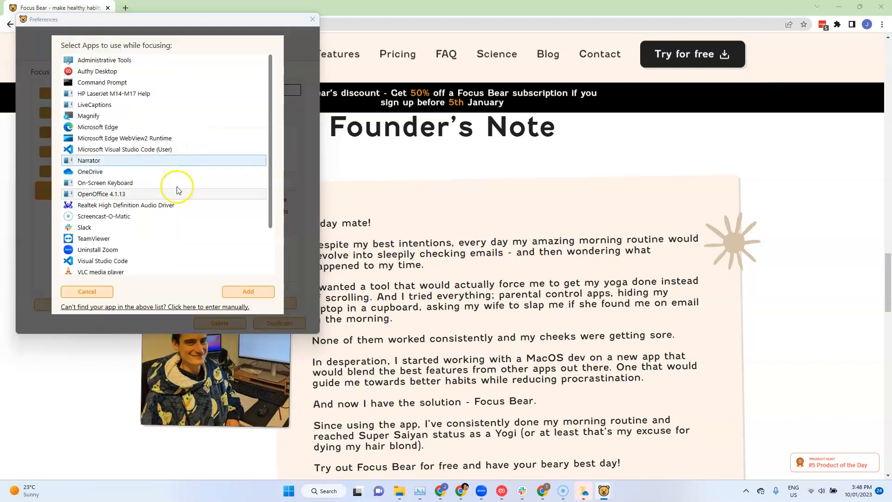
{"action": "left_click", "coordinate": [110, 308]}
{"action": "left_click", "coordinate": [135, 160]}
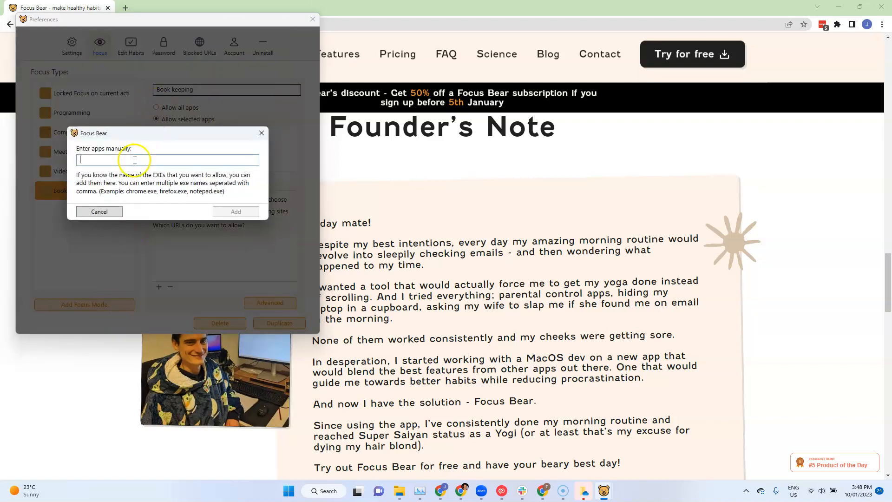
{"action": "type", "text": "excel.exe"}
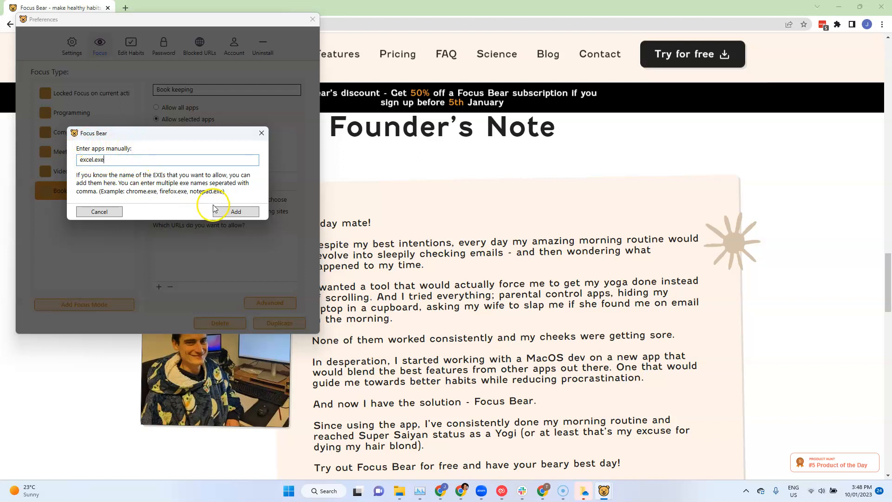
{"action": "left_click", "coordinate": [236, 211]}
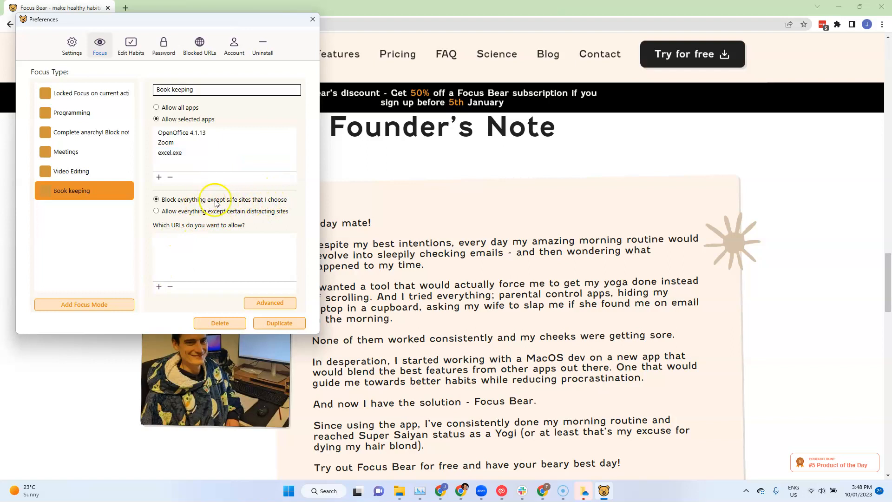
{"action": "left_click", "coordinate": [159, 177]}
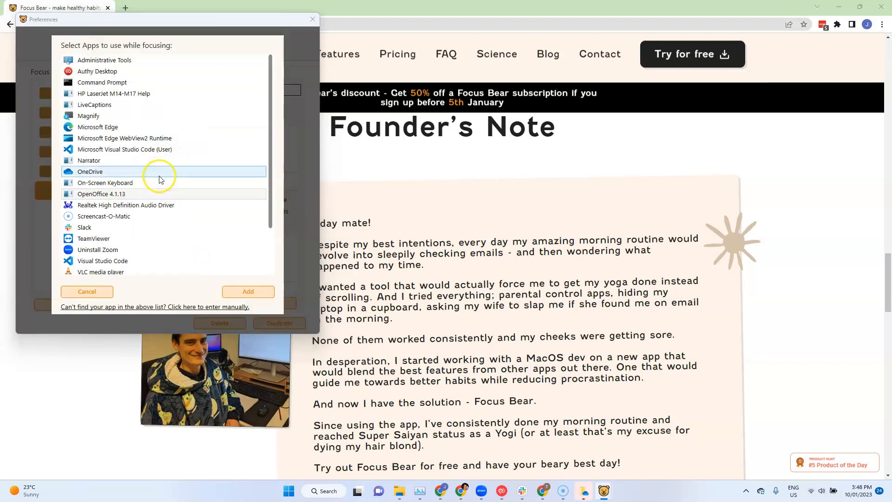
{"action": "left_click", "coordinate": [111, 307]}
{"action": "type", "text": "chrome.exe"}
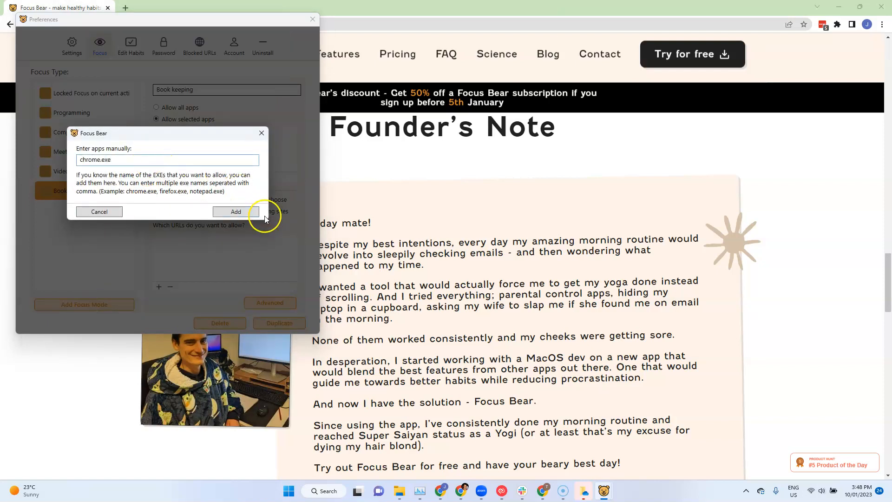
{"action": "left_click", "coordinate": [238, 212]}
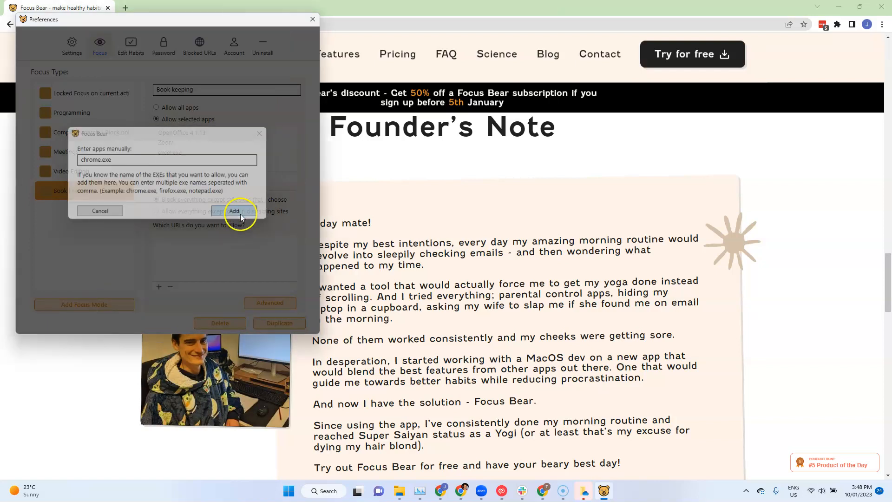
Add books.zoho.com and xero.com to the Book keeping mode's allowed URLs
{"action": "left_click", "coordinate": [159, 287]}
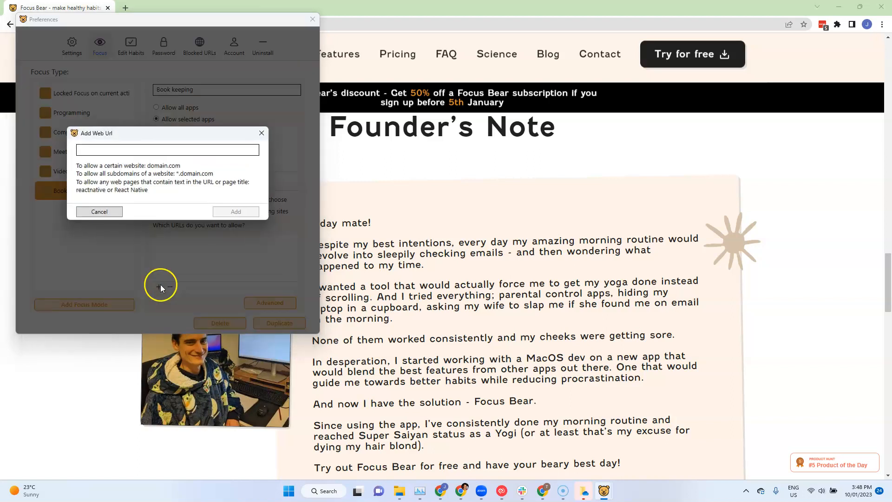
{"action": "left_click", "coordinate": [164, 148]}
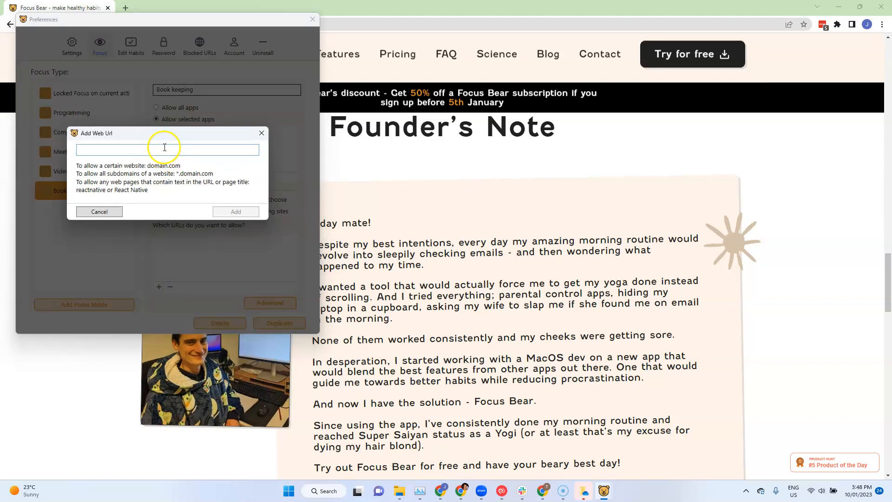
{"action": "type", "text": "books.zoho.co"}
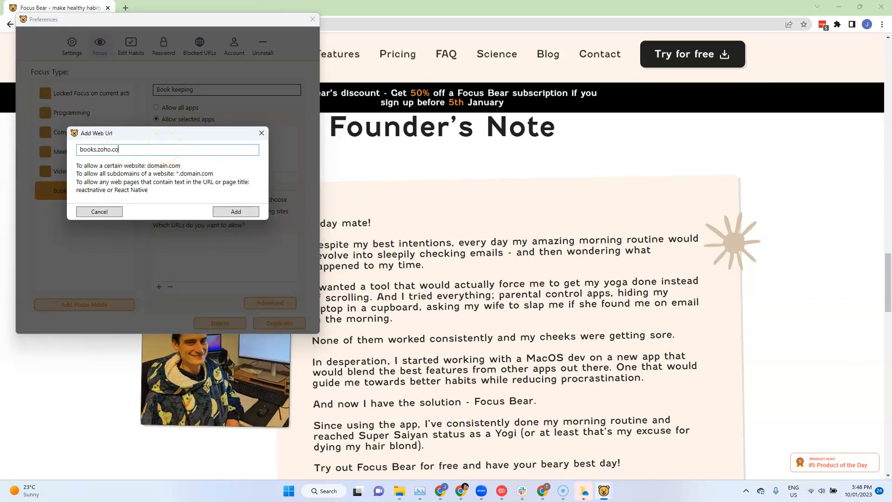
{"action": "left_click", "coordinate": [235, 211]}
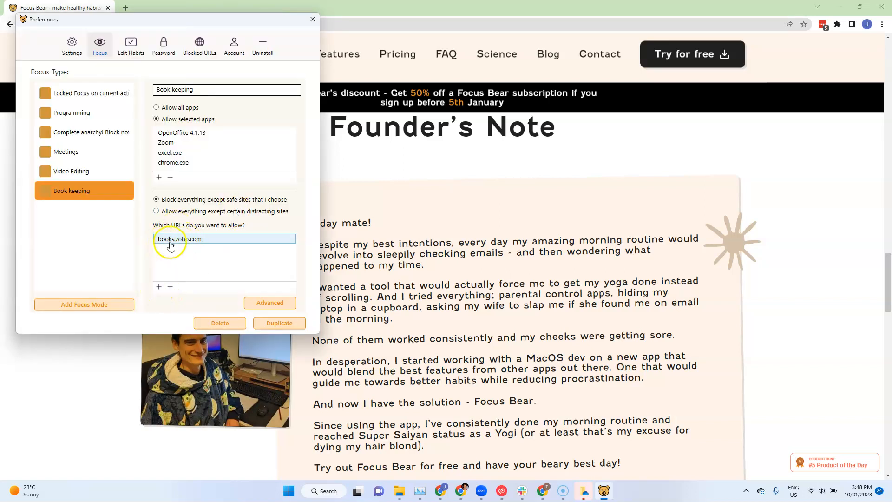
{"action": "left_click", "coordinate": [157, 288]}
{"action": "left_click", "coordinate": [178, 150]}
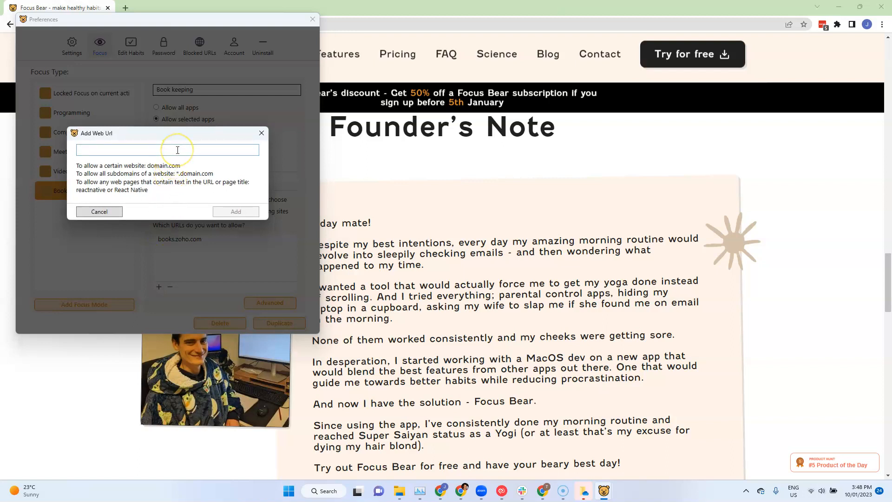
{"action": "type", "text": "xero.com"}
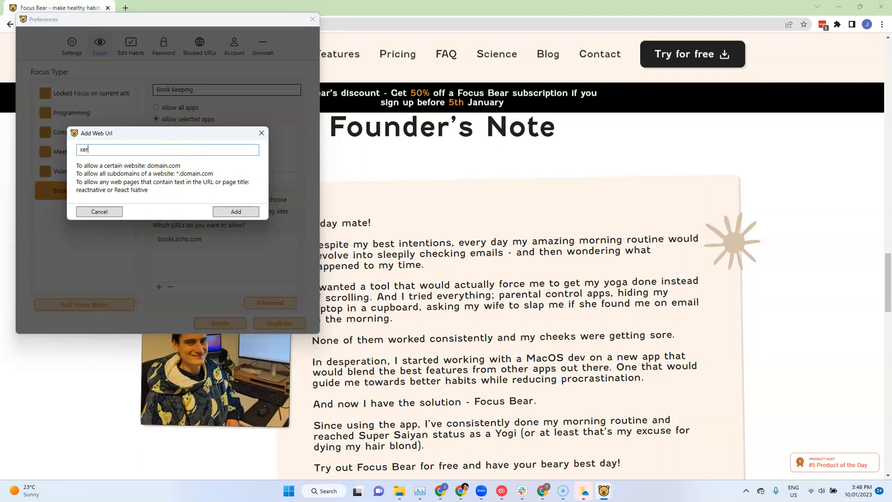
{"action": "left_click", "coordinate": [238, 210]}
Allow web pages containing the text "GST" in the Book keeping mode's URL list
{"action": "left_click", "coordinate": [159, 287]}
{"action": "left_click", "coordinate": [170, 151]}
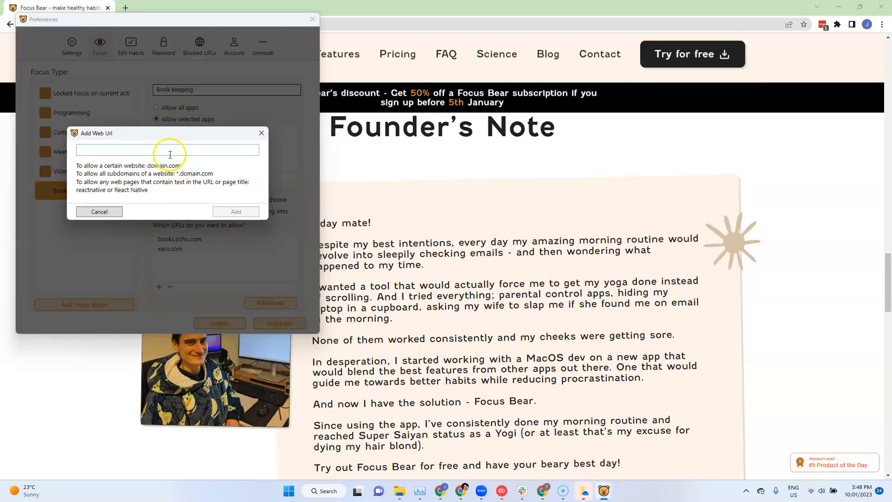
{"action": "type", "text": "GST"}
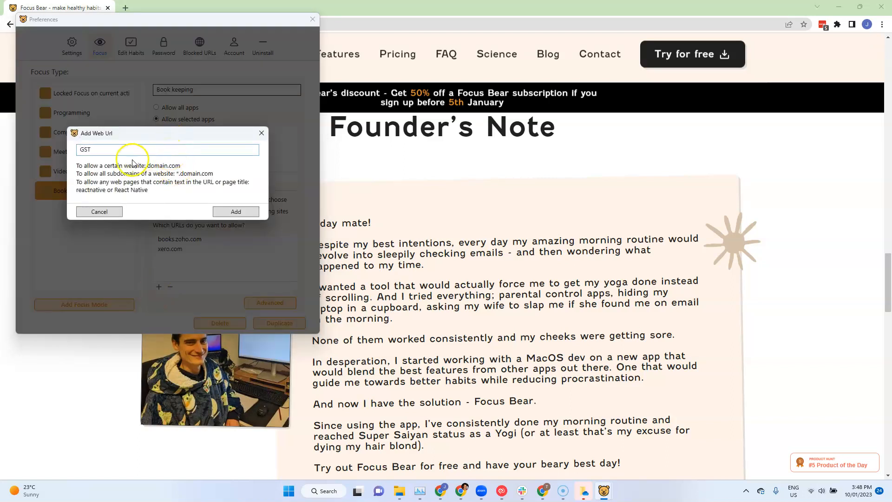
{"action": "left_click", "coordinate": [236, 212]}
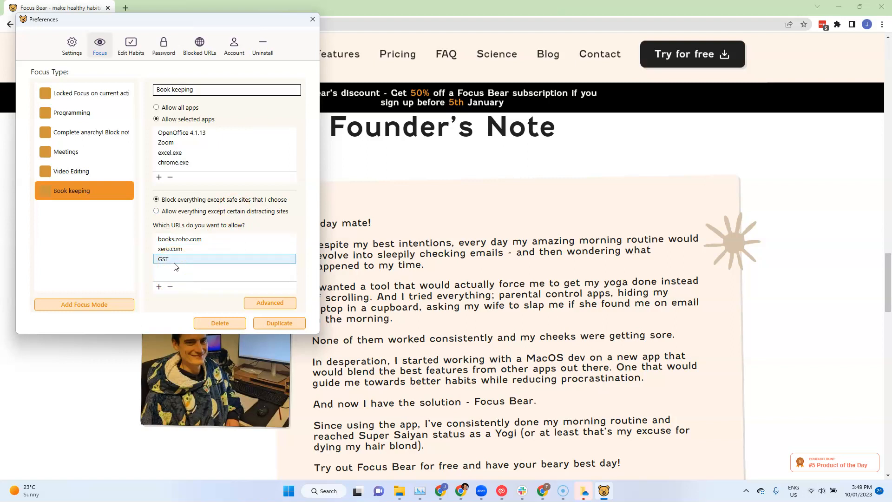
Start a 2-minute Book keeping focus block with the intention "Update my books" and allow Screencast-O-Matic just this time
{"action": "left_click", "coordinate": [308, 20]}
{"action": "left_click", "coordinate": [743, 491]}
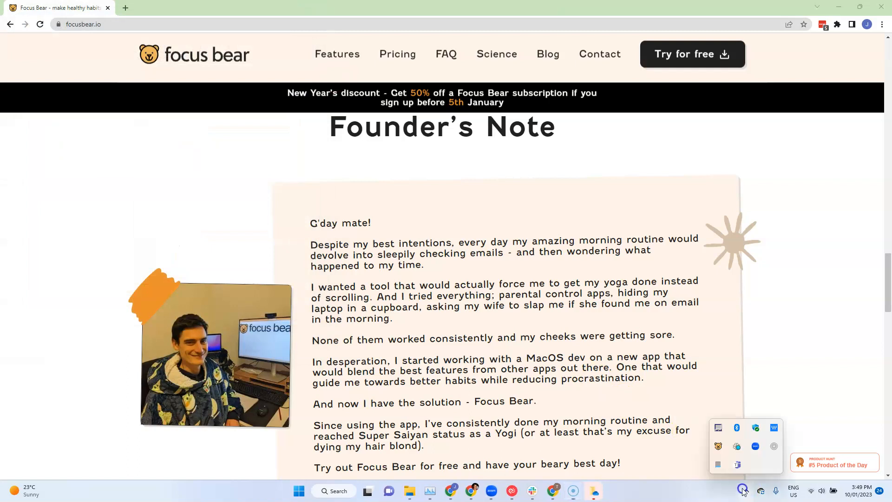
{"action": "left_click", "coordinate": [718, 448]}
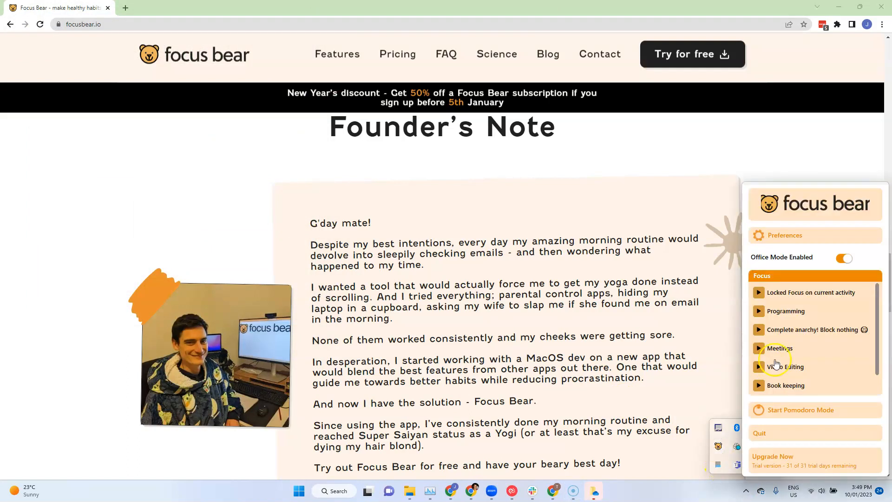
{"action": "scroll", "coordinate": [799, 372], "scroll_direction": "down", "scroll_amount": 1}
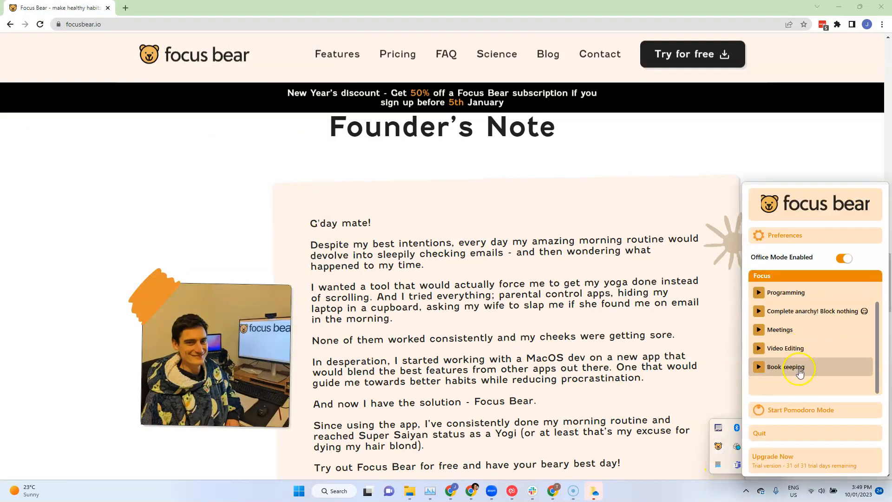
{"action": "left_click", "coordinate": [759, 367]}
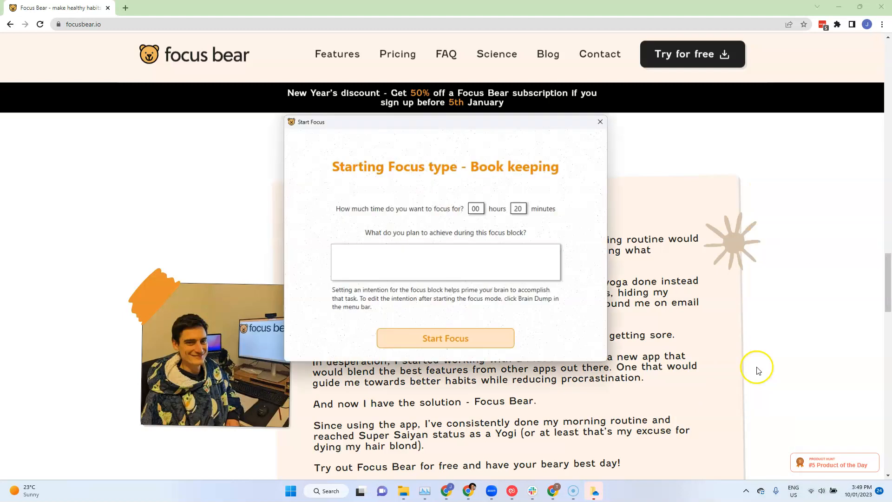
{"action": "left_click", "coordinate": [519, 209]}
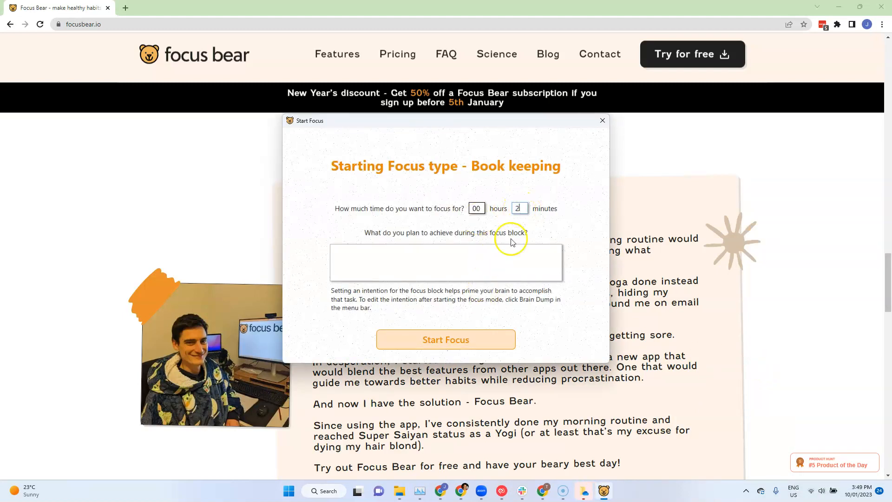
{"action": "left_click", "coordinate": [469, 266]}
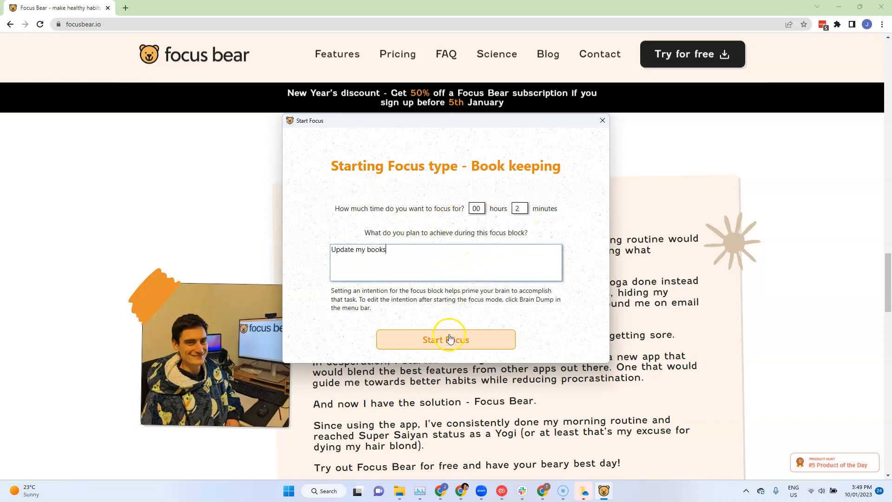
{"action": "left_click", "coordinate": [447, 340]}
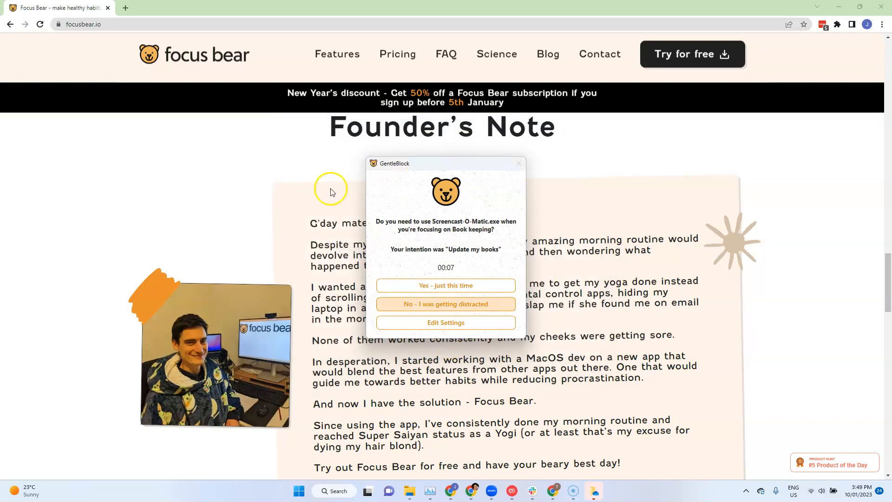
{"action": "left_click", "coordinate": [446, 285]}
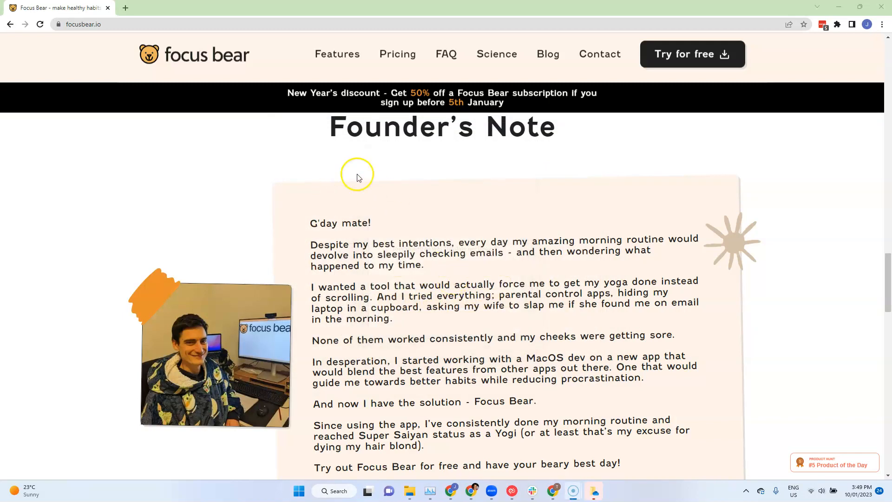
Try to visit facebook.com in a new browser tab during the focus block and answer the block prompts as getting distracted
{"action": "left_click", "coordinate": [127, 8]}
{"action": "type", "text": "facebook.com"}
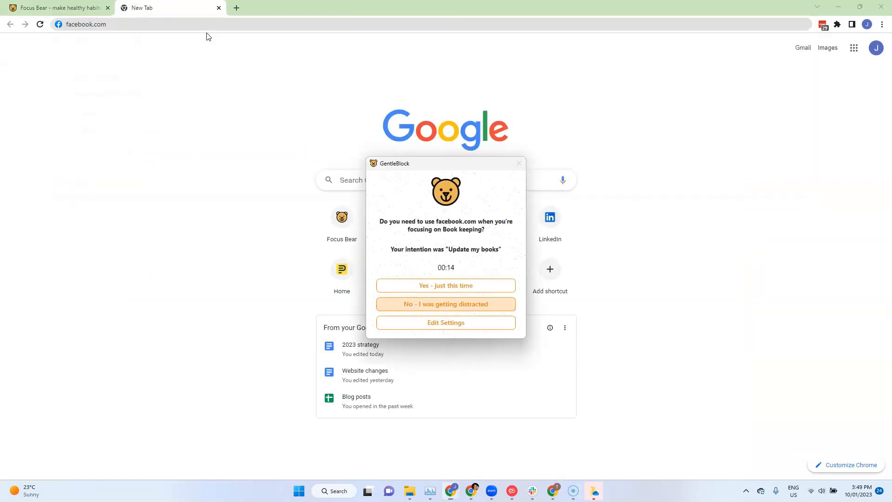
{"action": "key", "text": "Return"}
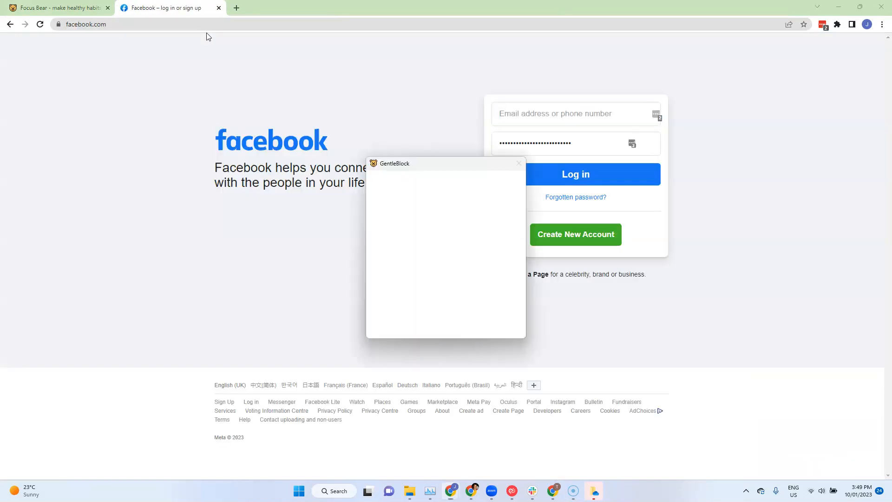
{"action": "left_click", "coordinate": [453, 304]}
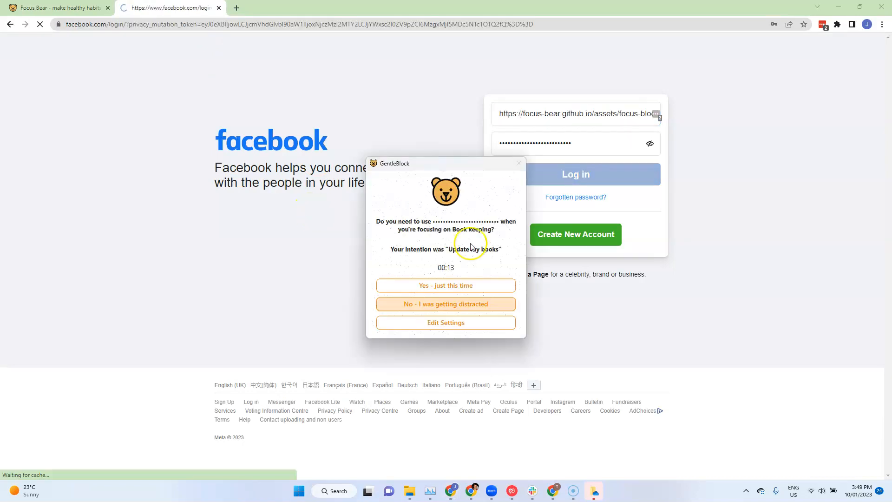
{"action": "left_click", "coordinate": [464, 307]}
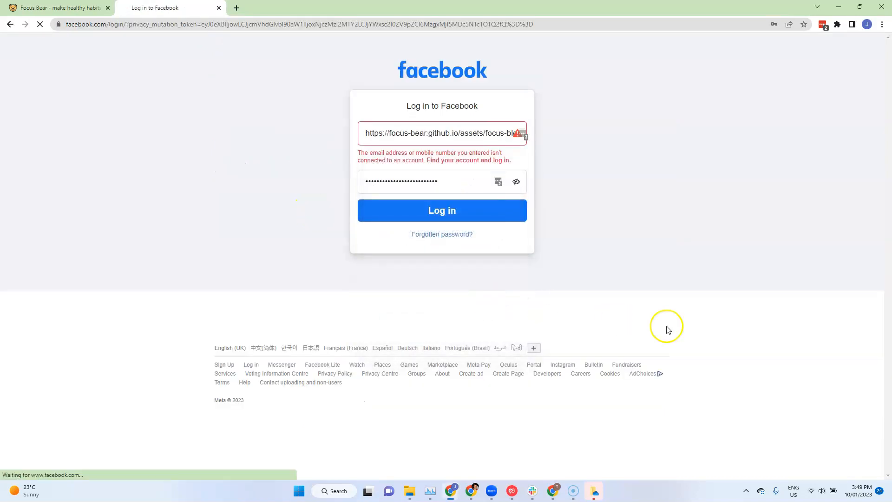
Deactivate the Book keeping focus block with the reason "I achieved what I wanted to too early."
{"action": "left_click", "coordinate": [746, 493]}
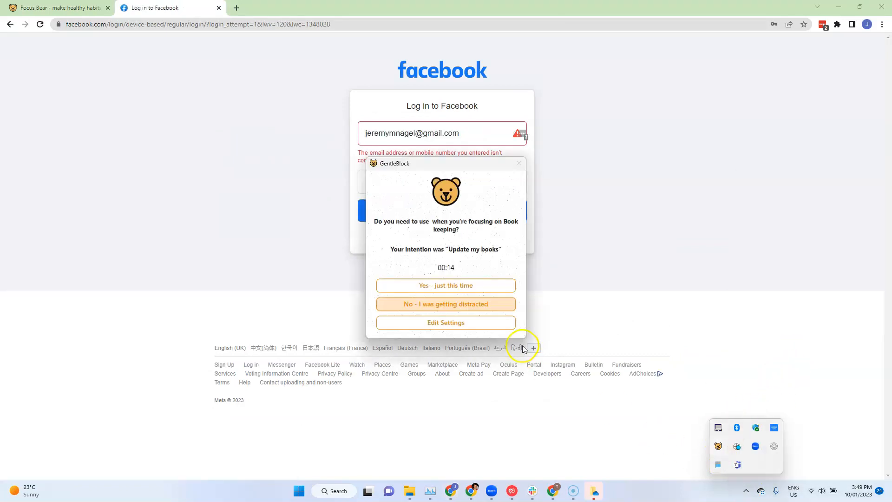
{"action": "left_click", "coordinate": [468, 305]}
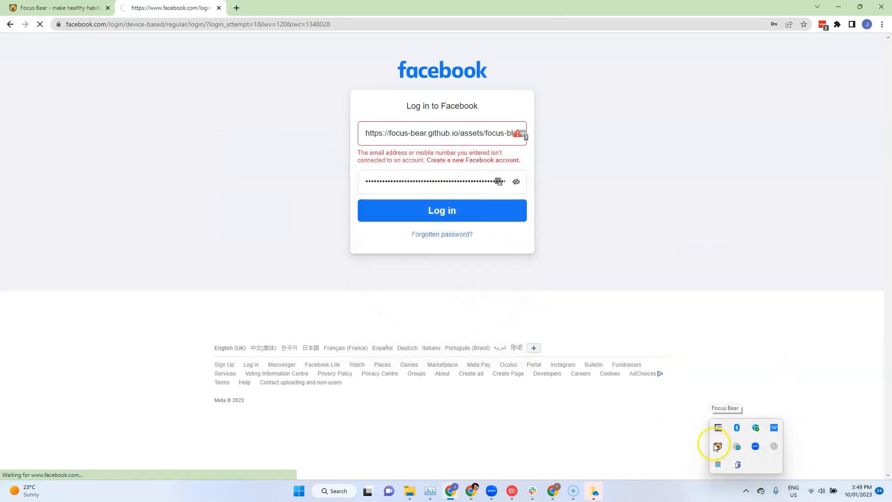
{"action": "left_click", "coordinate": [718, 446]}
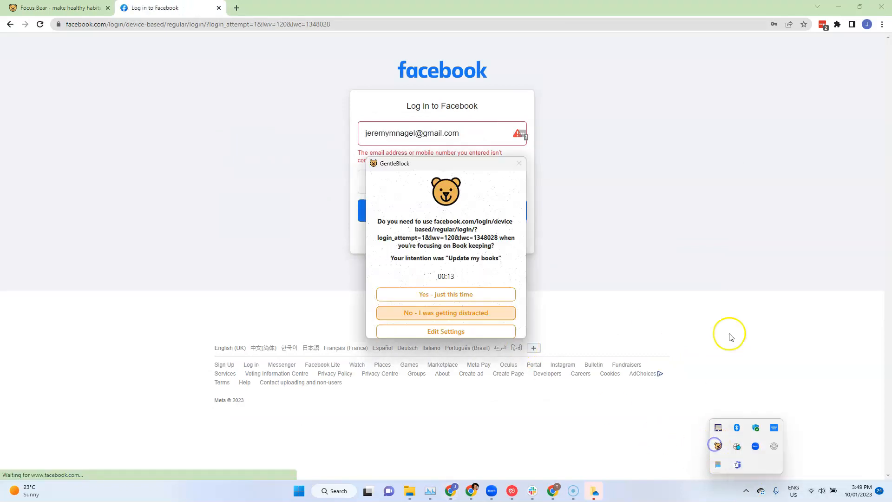
{"action": "left_click", "coordinate": [719, 446]}
{"action": "left_click", "coordinate": [758, 387]}
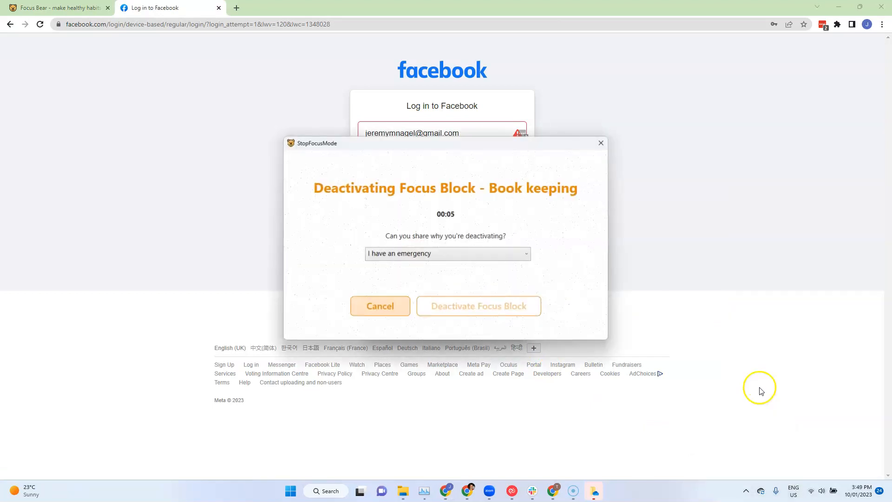
{"action": "left_click", "coordinate": [486, 254]}
{"action": "left_click", "coordinate": [479, 267]}
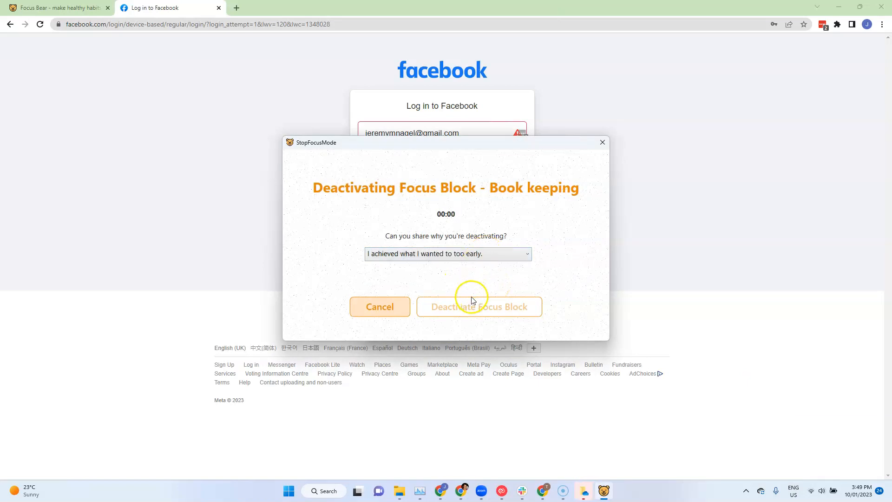
{"action": "left_click", "coordinate": [481, 314]}
Take a 5 minute break, close its small window and allow the Facebook login page just this time
{"action": "left_click", "coordinate": [481, 382]}
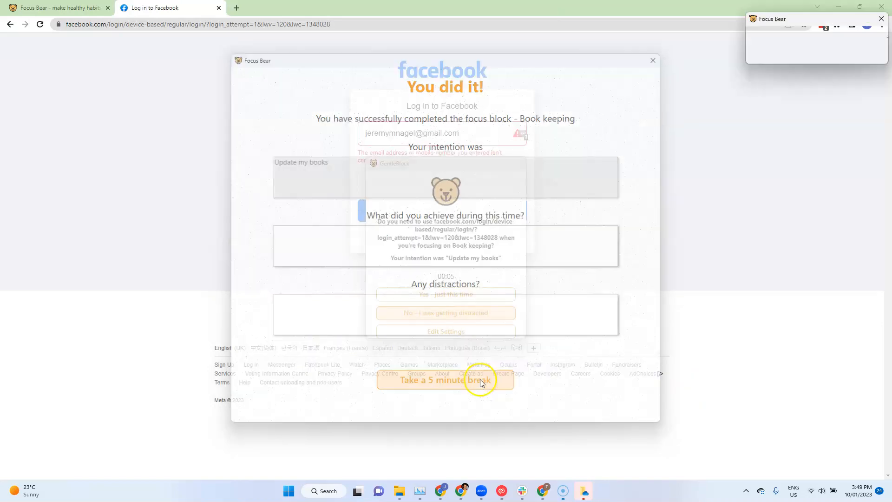
{"action": "left_click", "coordinate": [882, 24]}
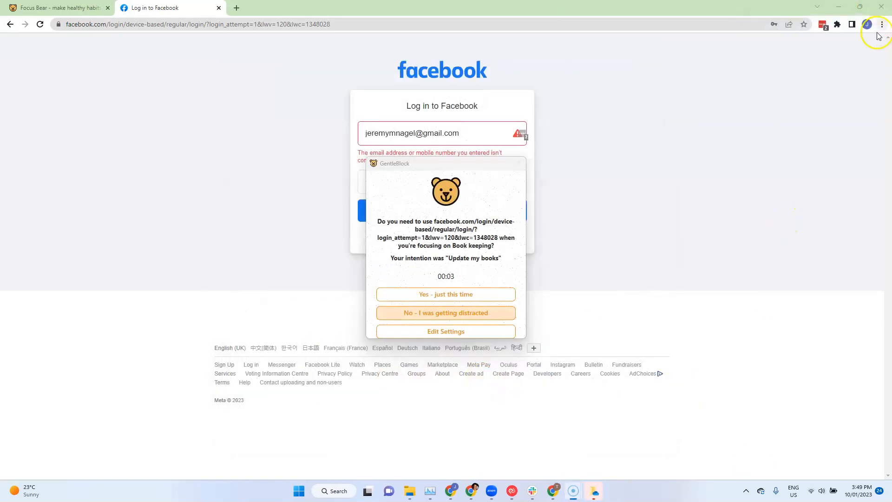
{"action": "left_click", "coordinate": [466, 300]}
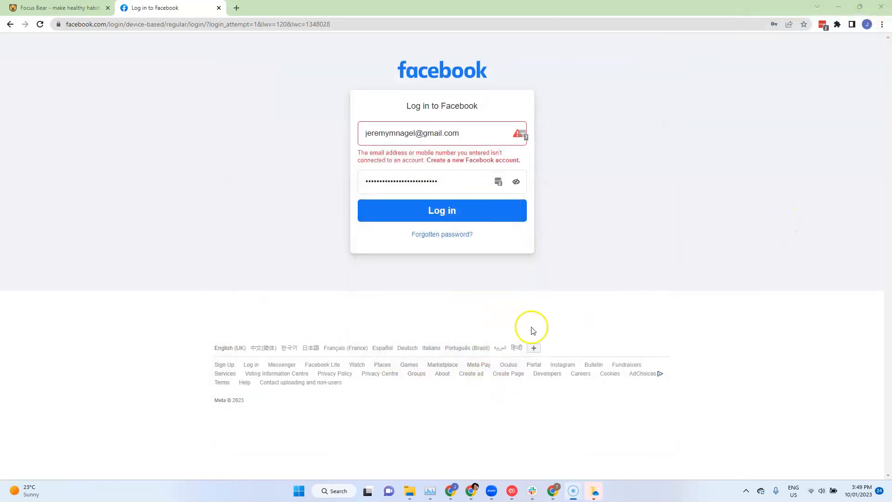
Open the morning routine habits for editing in Focus Bear's preferences
{"action": "left_click", "coordinate": [746, 491]}
{"action": "left_click", "coordinate": [718, 446]}
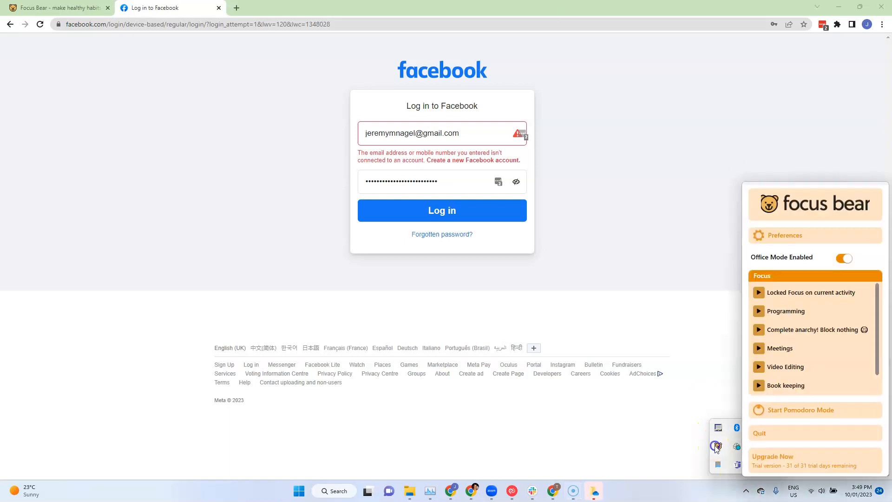
{"action": "left_click", "coordinate": [777, 238]}
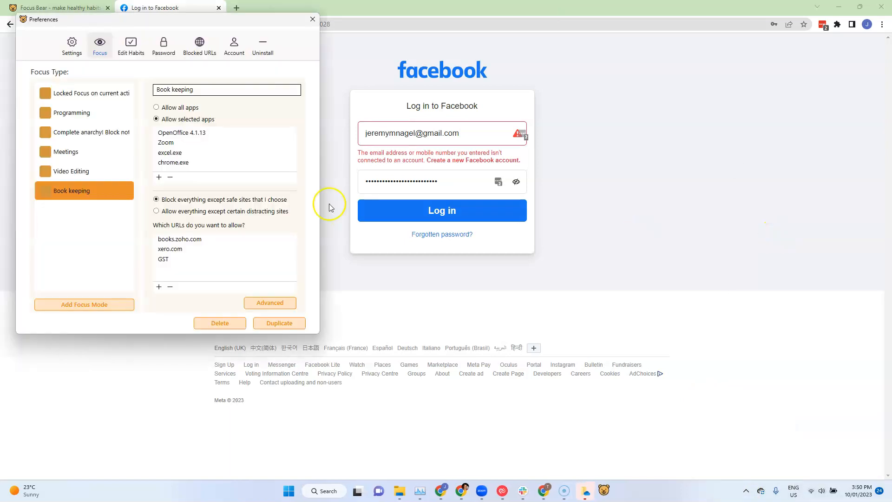
{"action": "left_click", "coordinate": [130, 44]}
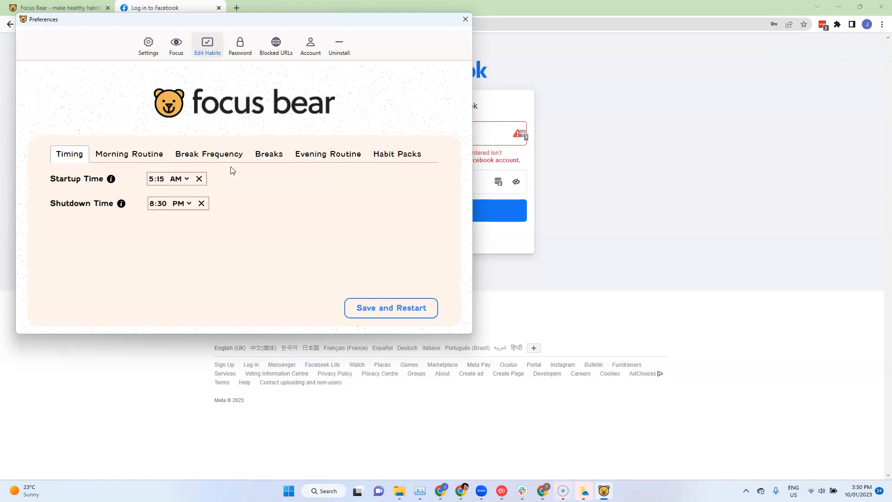
{"action": "left_click", "coordinate": [122, 154]}
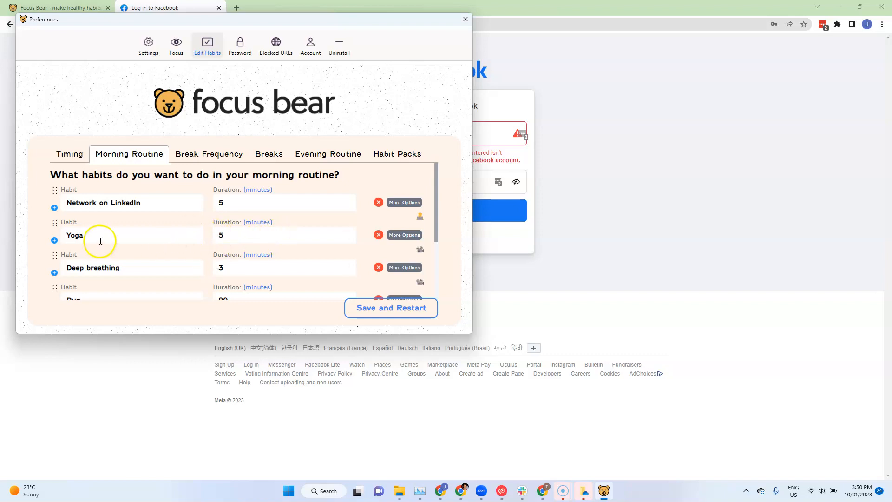
Add a "Learn After Effects" habit with a duration of 10 minutes at the end of the morning routine
{"action": "scroll", "coordinate": [149, 235], "scroll_direction": "down", "scroll_amount": 3}
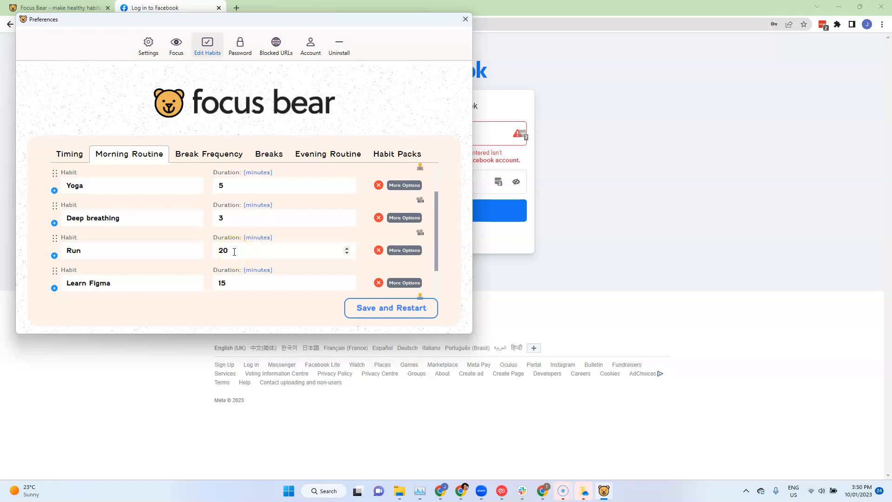
{"action": "scroll", "coordinate": [235, 252], "scroll_direction": "down", "scroll_amount": 2}
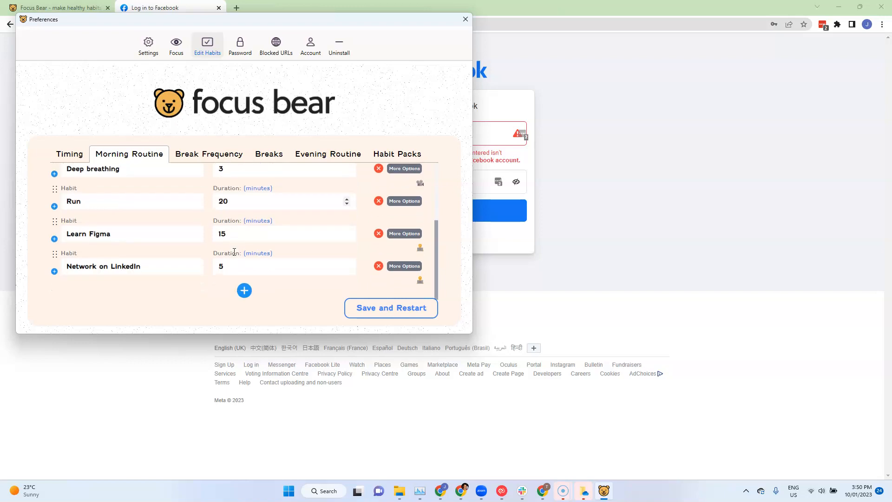
{"action": "left_click", "coordinate": [243, 290]}
{"action": "left_click", "coordinate": [158, 270]}
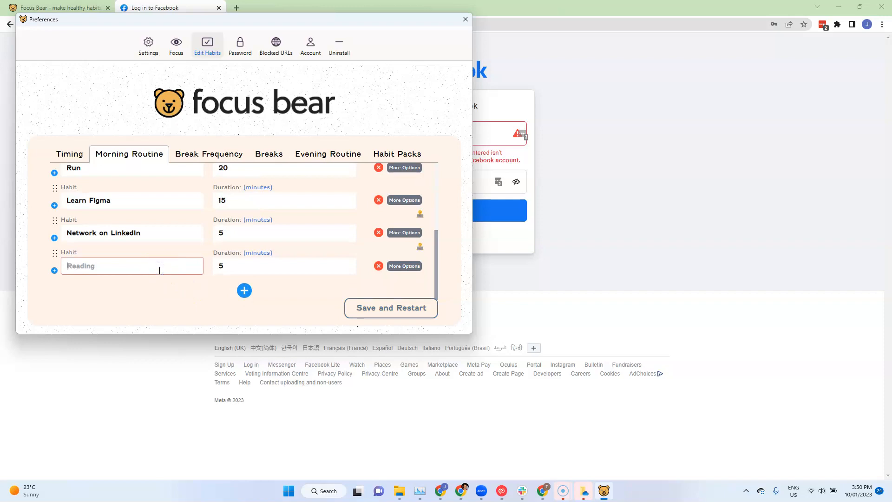
{"action": "type", "text": "LEarn "}
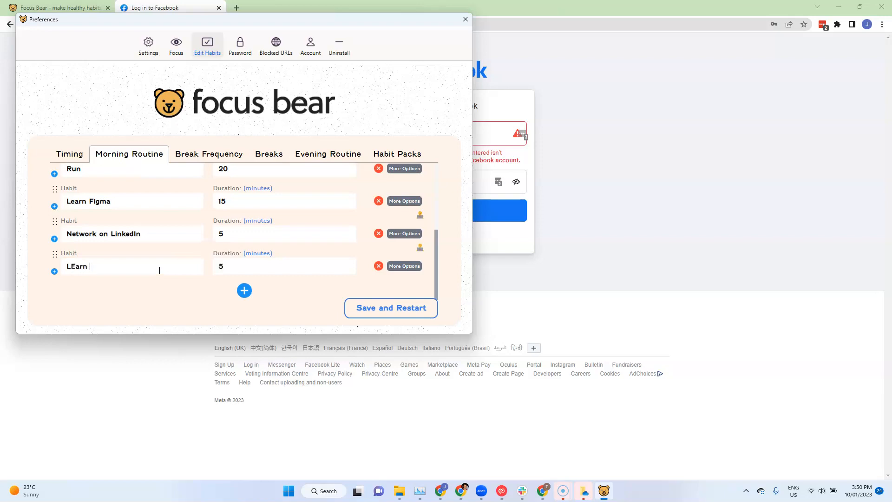
{"action": "type", "text": "arn AFter Effects"}
{"action": "left_click", "coordinate": [258, 273]}
{"action": "key", "text": "BackSpace"}
{"action": "type", "text": "10"}
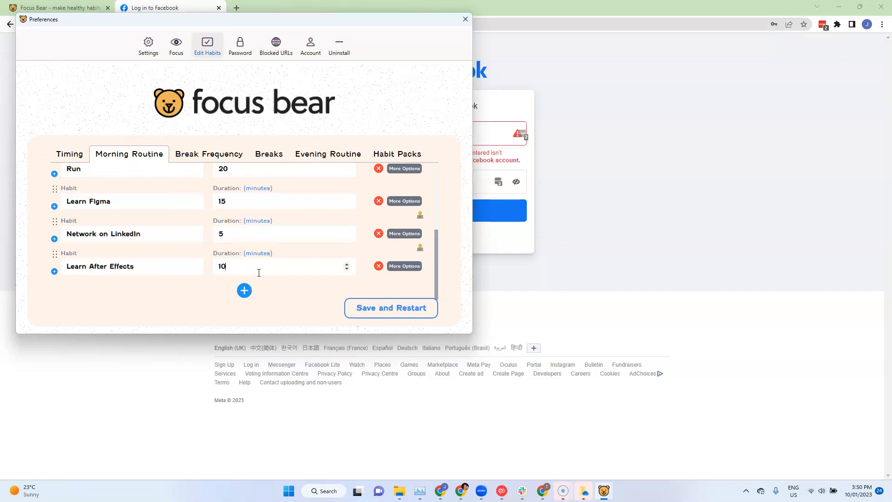
Allow other apps and websites during the Learn After Effects habit and add chrome as an app
{"action": "left_click", "coordinate": [405, 266]}
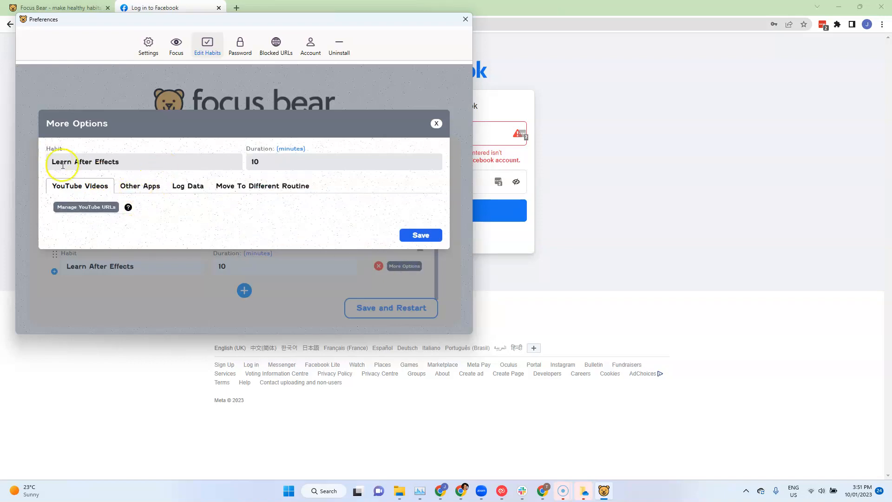
{"action": "left_click", "coordinate": [145, 187]}
{"action": "left_click", "coordinate": [132, 220]}
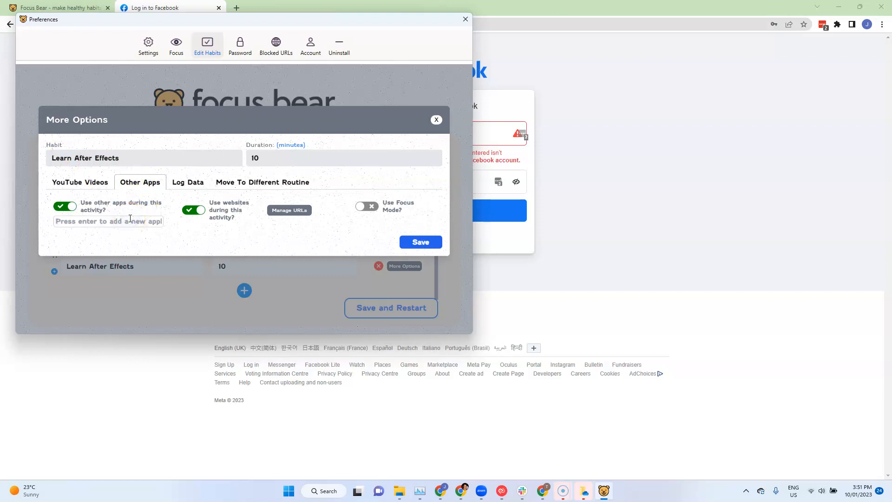
{"action": "type", "text": "chrome"}
{"action": "key", "text": "Return"}
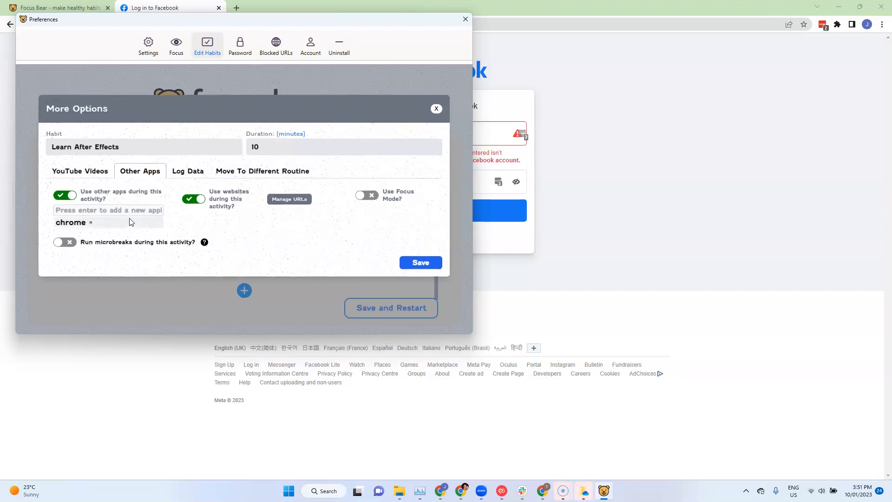
Add AfterEffects as another allowed app for the Learn After Effects habit, postponing the morning routine when it interrupts
{"action": "type", "text": "AFter"}
{"action": "key", "text": "BackSpace"}
{"action": "key", "text": "BackSpace"}
{"action": "key", "text": "BackSpace"}
{"action": "key", "text": "BackSpace"}
{"action": "type", "text": "fterE"}
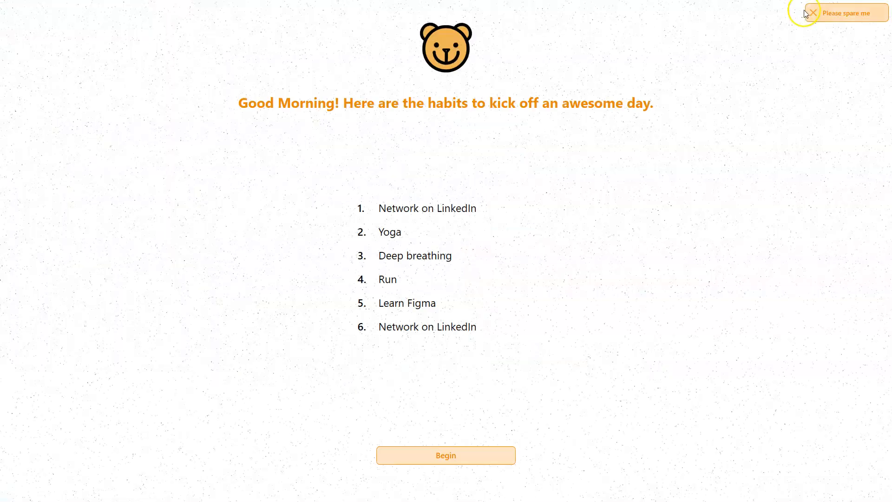
{"action": "left_click", "coordinate": [842, 14]}
{"action": "left_click", "coordinate": [790, 99]}
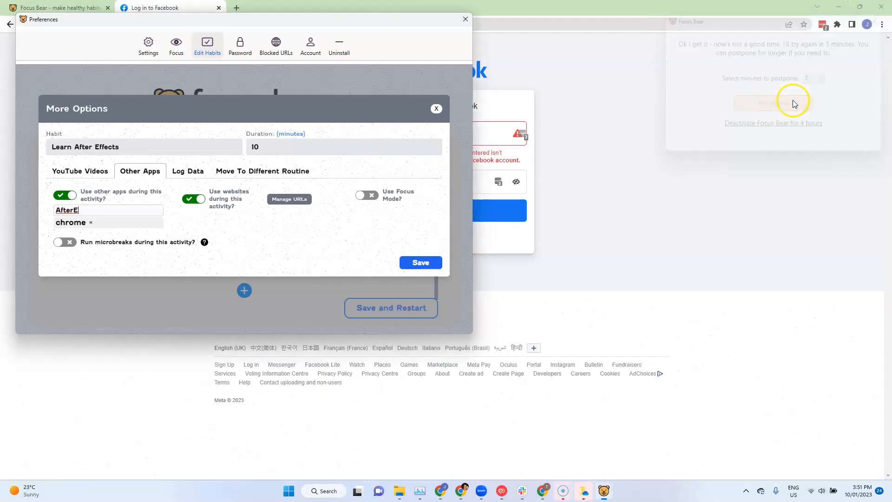
{"action": "type", "text": "ffec"}
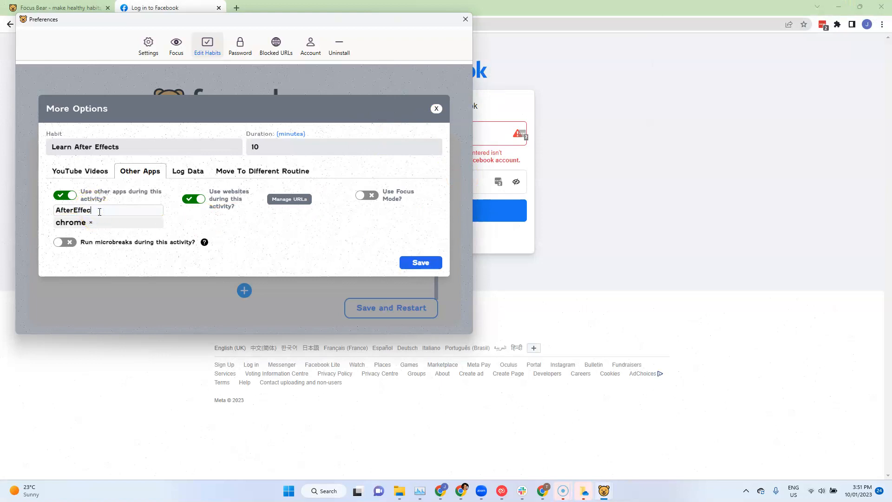
{"action": "type", "text": "ts"}
{"action": "key", "text": "Return"}
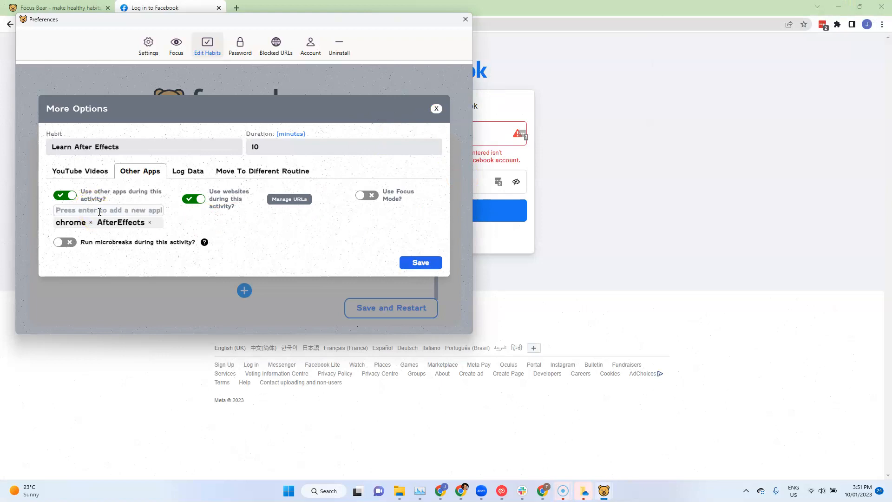
Allow the URLs udemy.com and adobe.com during the Learn After Effects habit and save its options
{"action": "left_click", "coordinate": [292, 198]}
{"action": "left_click", "coordinate": [304, 170]}
{"action": "type", "text": "udemy.com"}
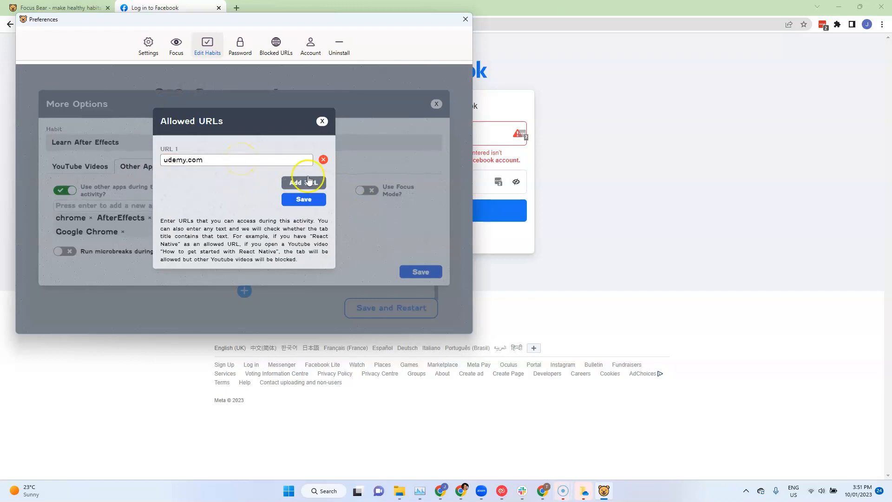
{"action": "left_click", "coordinate": [302, 182]}
{"action": "left_click", "coordinate": [242, 180]}
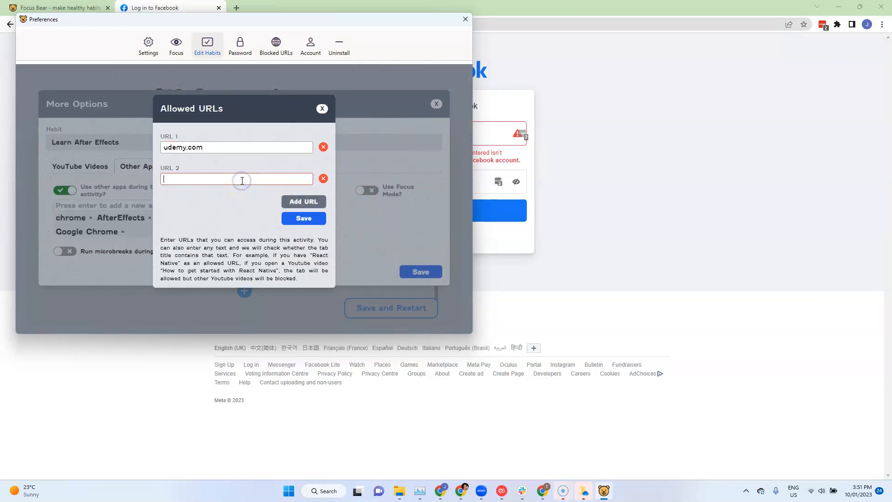
{"action": "type", "text": "adobe.com"}
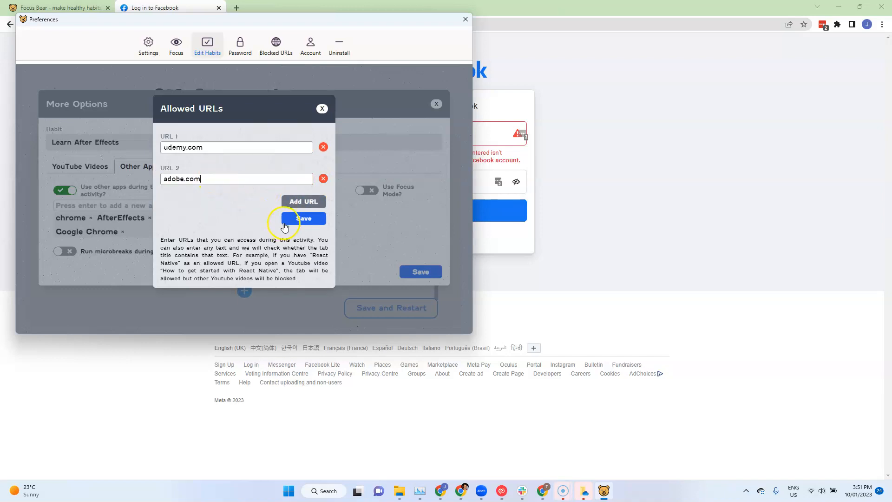
{"action": "left_click", "coordinate": [304, 218]}
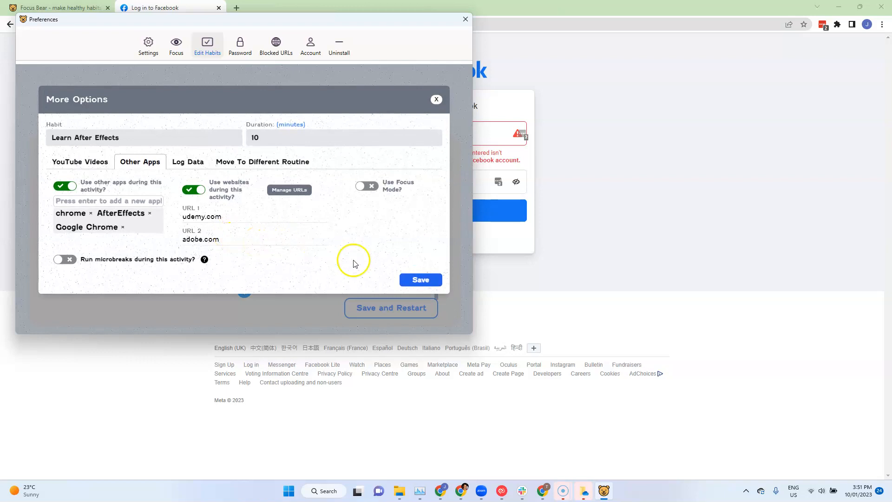
{"action": "left_click", "coordinate": [421, 279]}
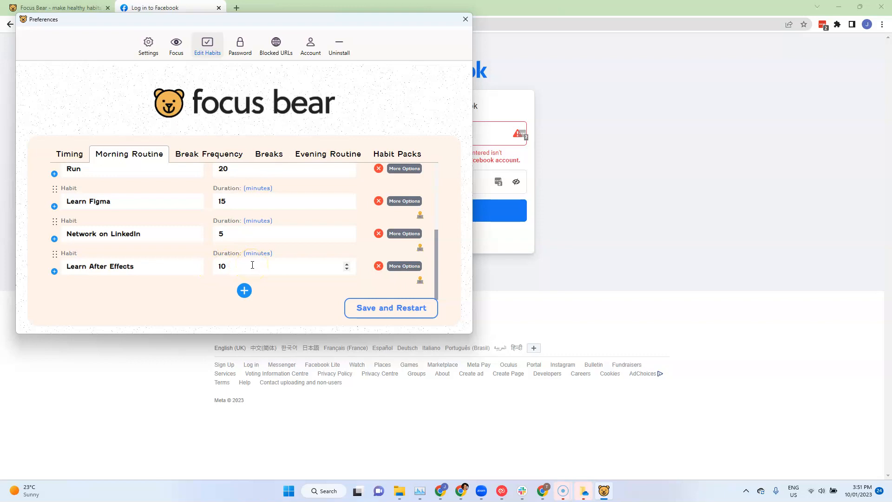
Inspect the Yoga habit's YouTube videos and the entry for an additional URL, leaving the list of videos as it is
{"action": "scroll", "coordinate": [225, 258], "scroll_direction": "up", "scroll_amount": 3}
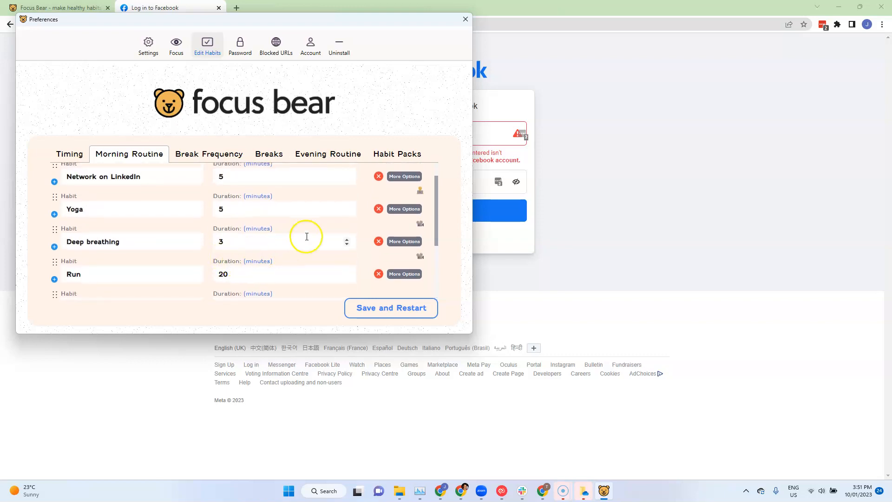
{"action": "left_click", "coordinate": [400, 209]}
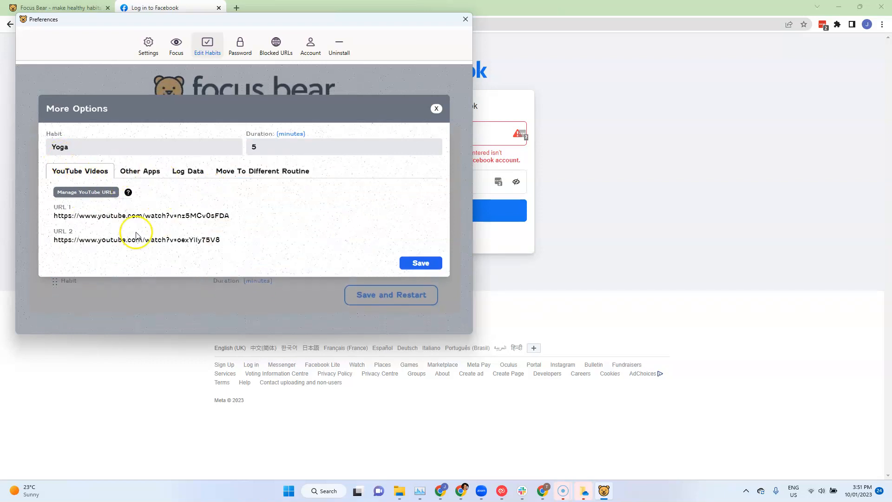
{"action": "left_click", "coordinate": [77, 195]}
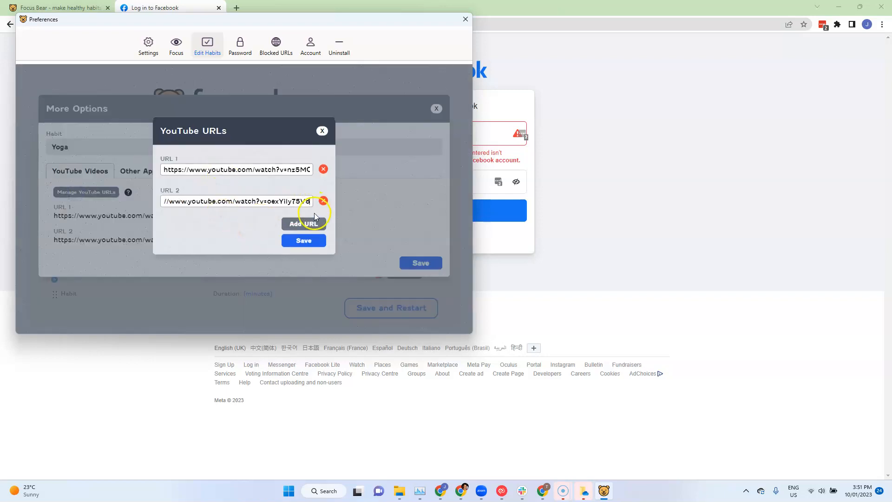
{"action": "left_click", "coordinate": [302, 223]}
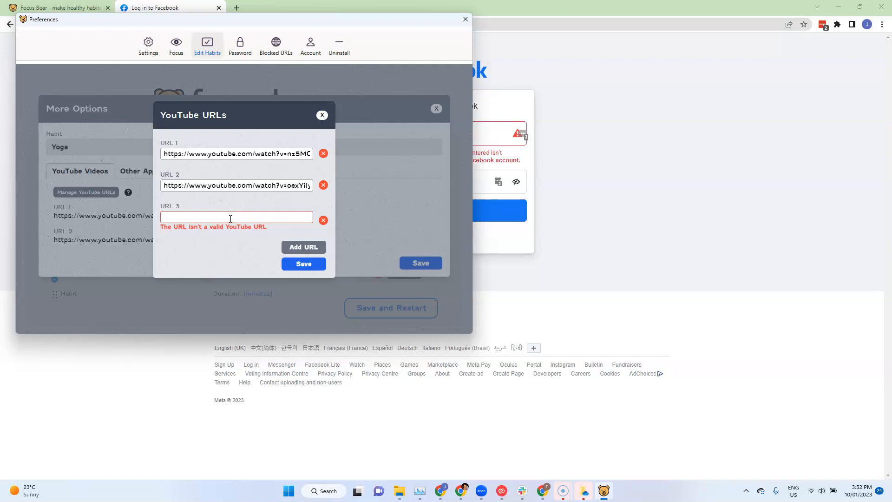
{"action": "left_click", "coordinate": [323, 115]}
{"action": "left_click", "coordinate": [165, 238]}
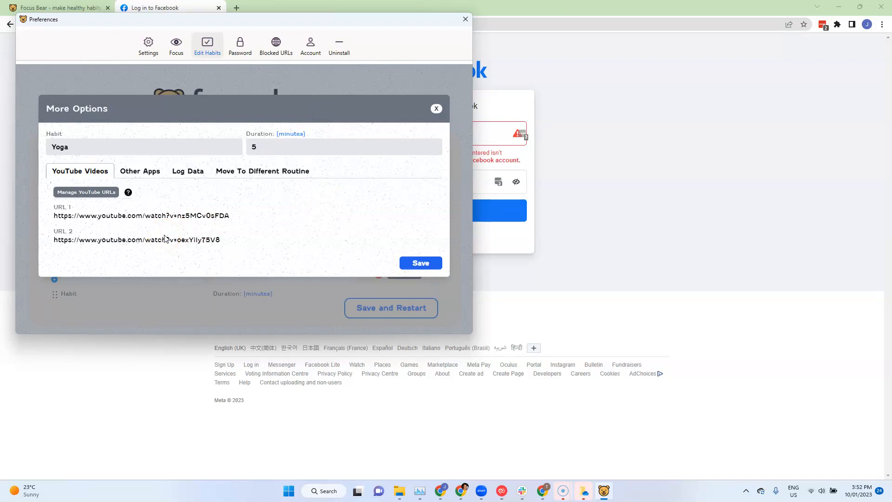
{"action": "left_click", "coordinate": [419, 263]}
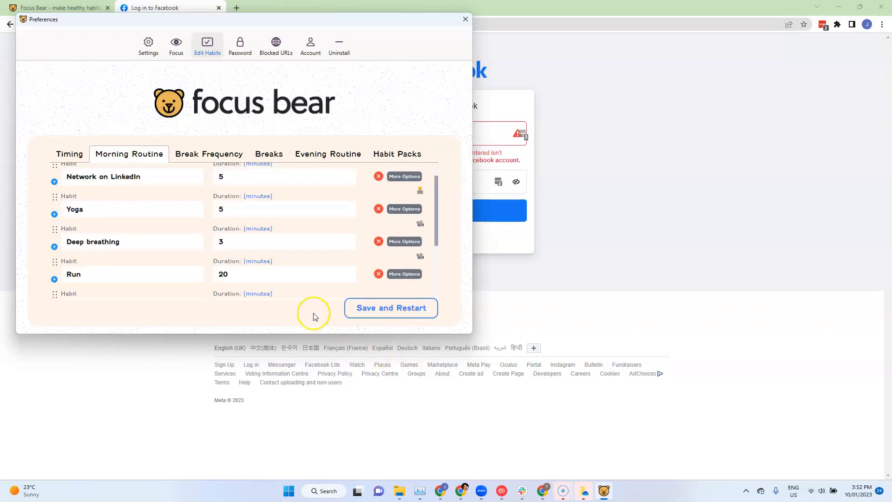
Check how often micro breaks are scheduled and which activities are set for them
{"action": "left_click", "coordinate": [225, 155]}
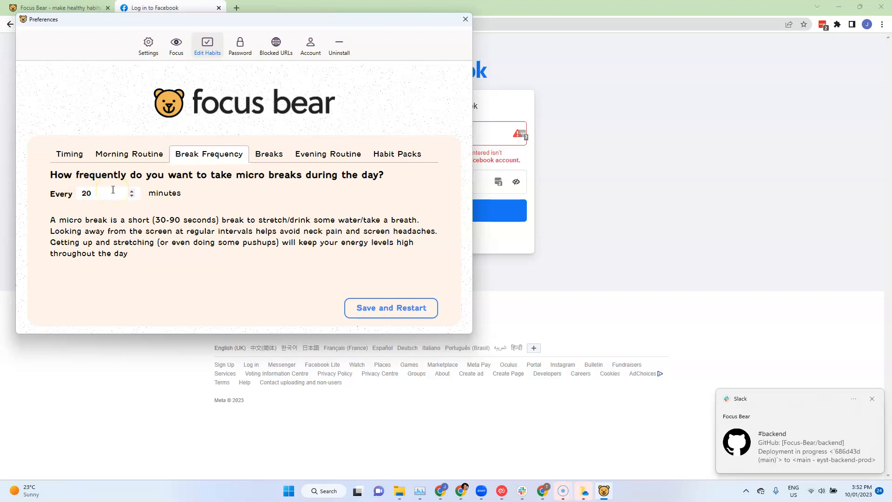
{"action": "left_click", "coordinate": [280, 160]}
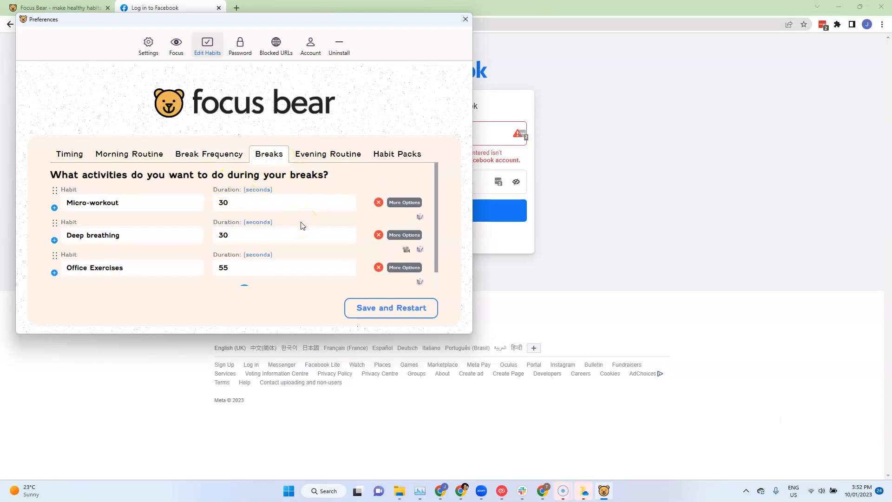
{"action": "left_click", "coordinate": [282, 235]}
Examine the Office Exercises break activity's settings and its exercise choices with their YouTube videos, and close them without saving
{"action": "left_click", "coordinate": [409, 268]}
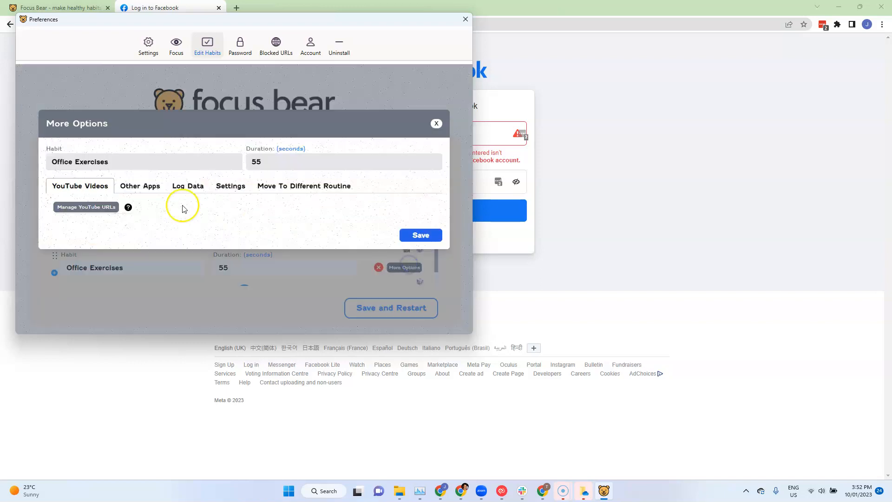
{"action": "left_click", "coordinate": [235, 186]}
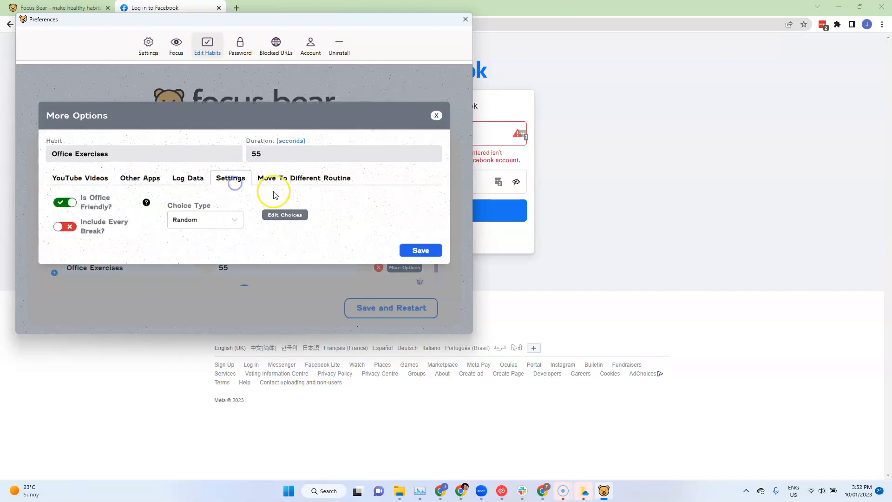
{"action": "left_click", "coordinate": [285, 218]}
{"action": "scroll", "coordinate": [251, 205], "scroll_direction": "down", "scroll_amount": 5}
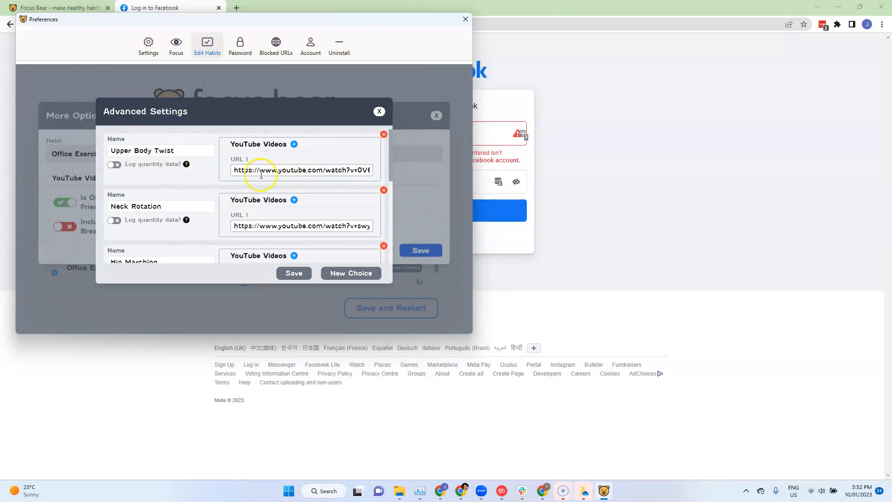
{"action": "left_click_drag", "start_coordinate": [234, 170], "coordinate": [391, 173]}
{"action": "left_click", "coordinate": [295, 166]}
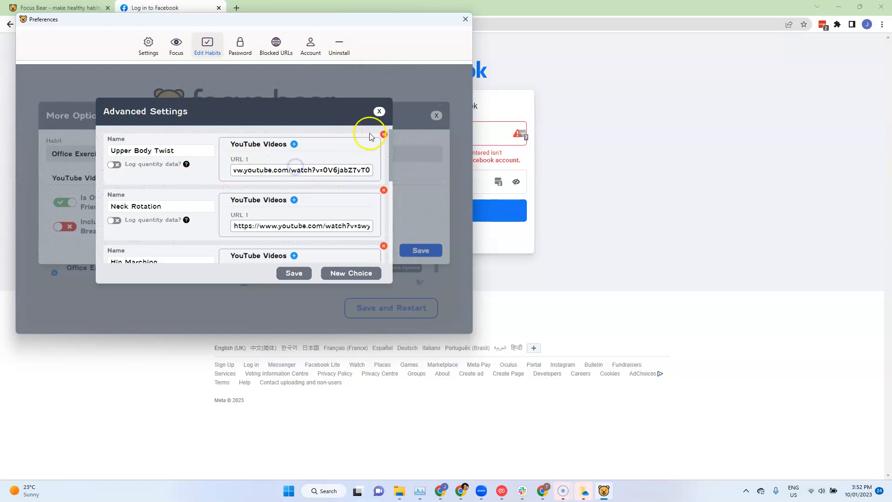
{"action": "left_click", "coordinate": [379, 112]}
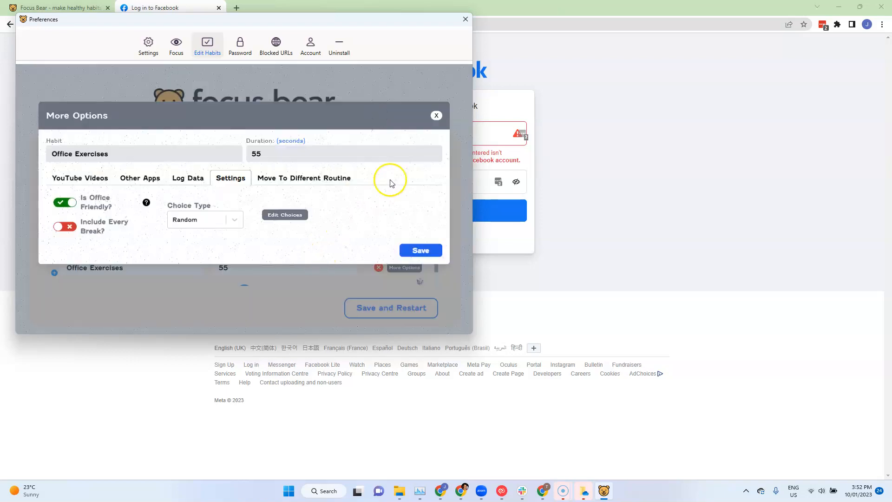
{"action": "left_click", "coordinate": [441, 118]}
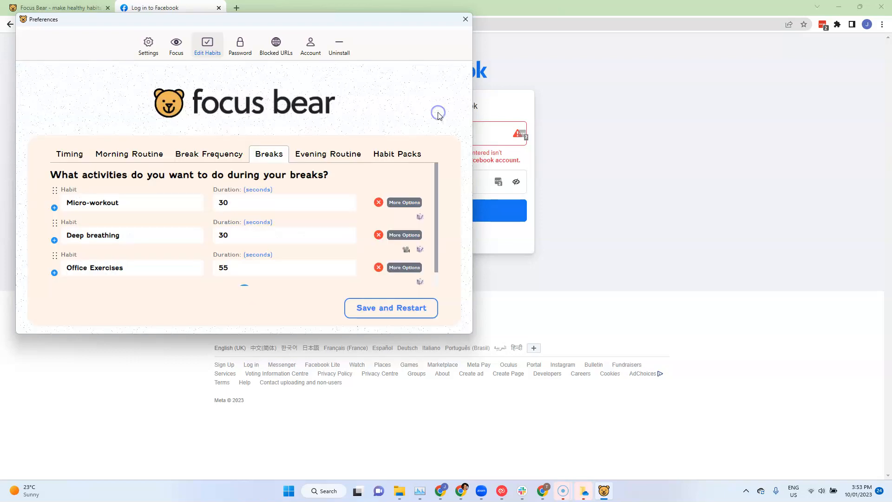
Review the remaining break activities, the evening routine habits and the startup and shutdown times
{"action": "scroll", "coordinate": [346, 222], "scroll_direction": "down", "scroll_amount": 1}
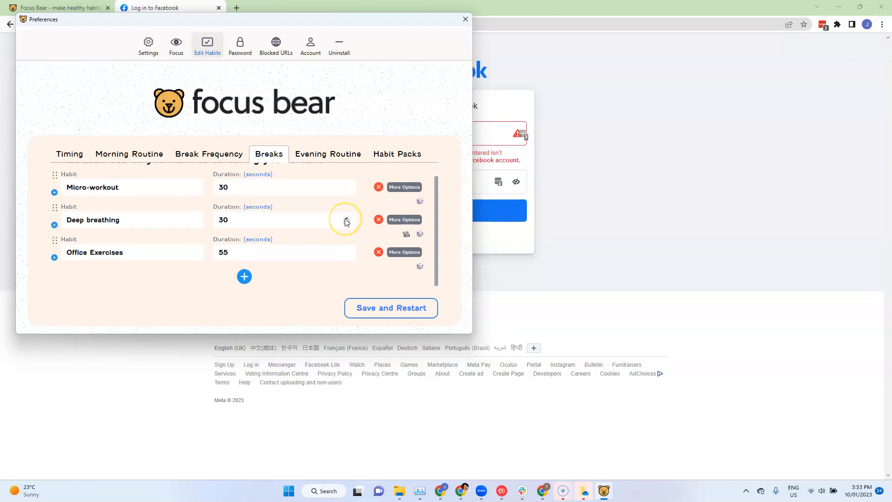
{"action": "left_click", "coordinate": [343, 154]}
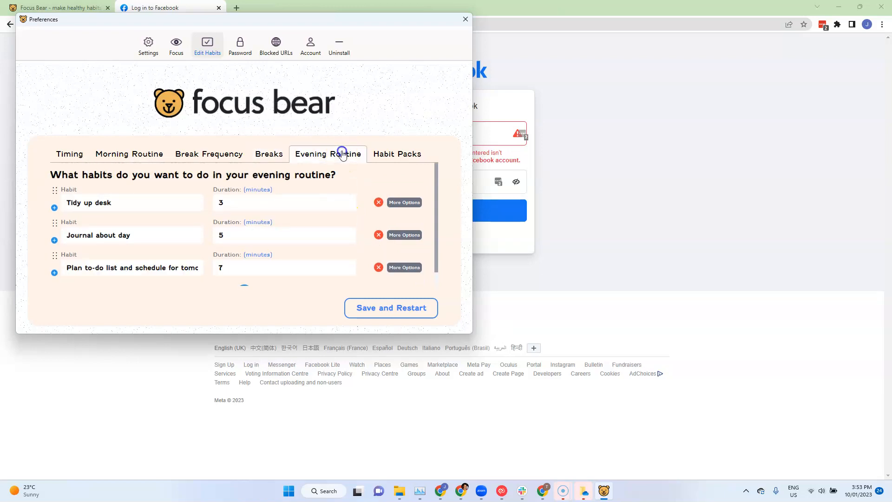
{"action": "left_click", "coordinate": [230, 235]}
{"action": "scroll", "coordinate": [231, 236], "scroll_direction": "down", "scroll_amount": 1}
{"action": "scroll", "coordinate": [231, 238], "scroll_direction": "up", "scroll_amount": 1}
{"action": "left_click", "coordinate": [60, 156]}
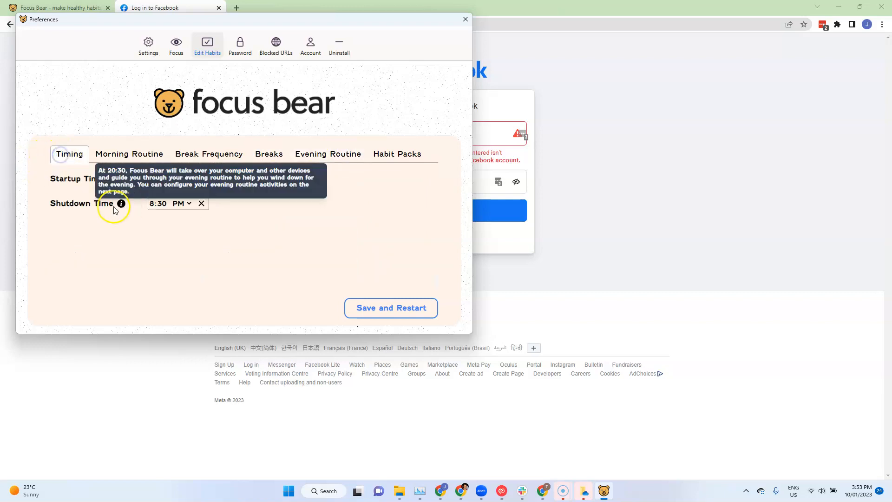
{"action": "mouse_move", "coordinate": [119, 200]}
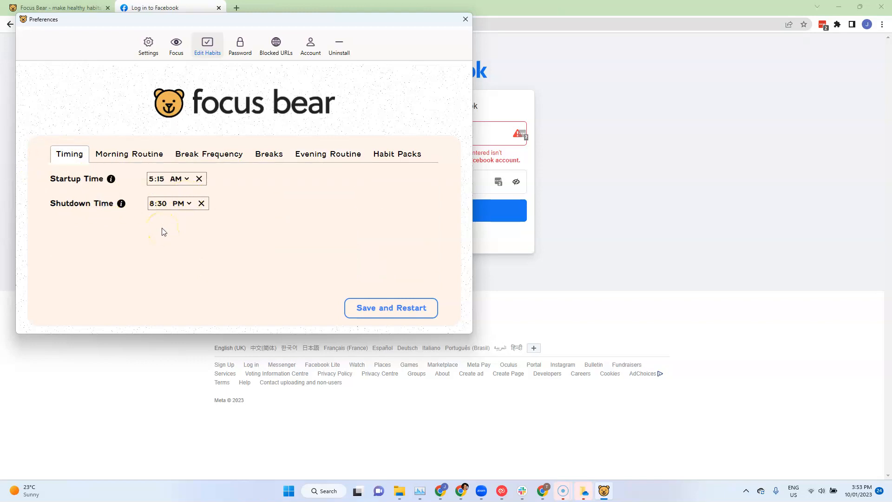
{"action": "left_click", "coordinate": [151, 205]}
{"action": "left_click", "coordinate": [334, 153]}
{"action": "left_click", "coordinate": [165, 205]}
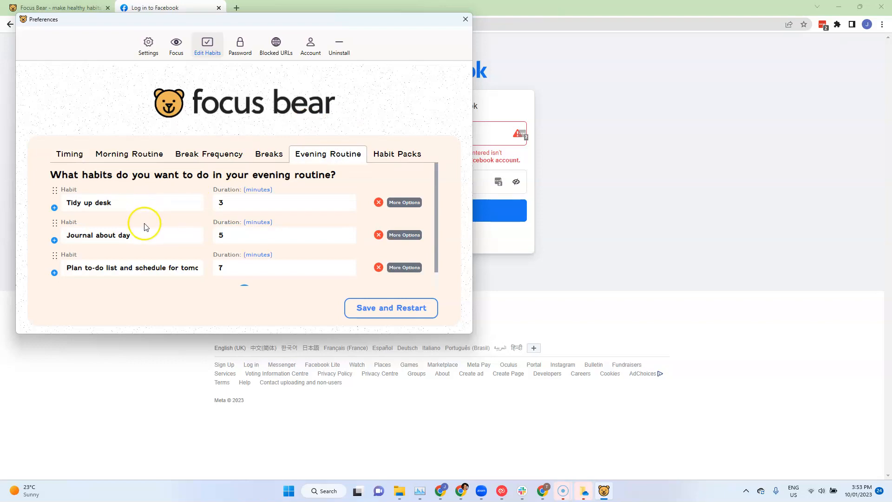
{"action": "scroll", "coordinate": [146, 226], "scroll_direction": "down", "scroll_amount": 1}
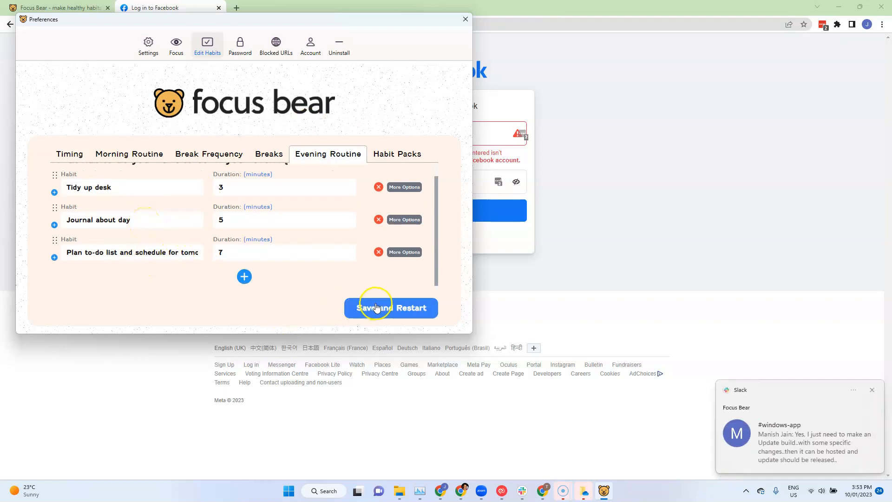
Save the habit changes with a restart and begin the morning routine with the 5 minute Network on LinkedIn habit
{"action": "left_click", "coordinate": [393, 309]}
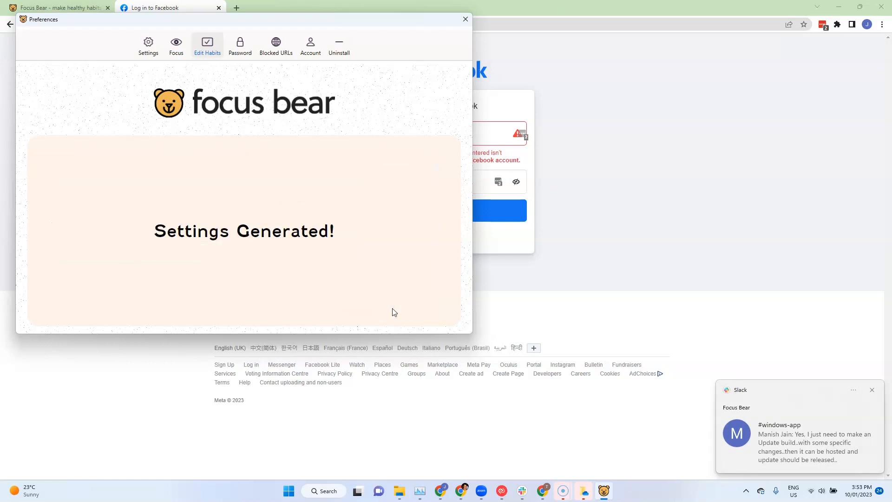
{"action": "left_click", "coordinate": [504, 273]}
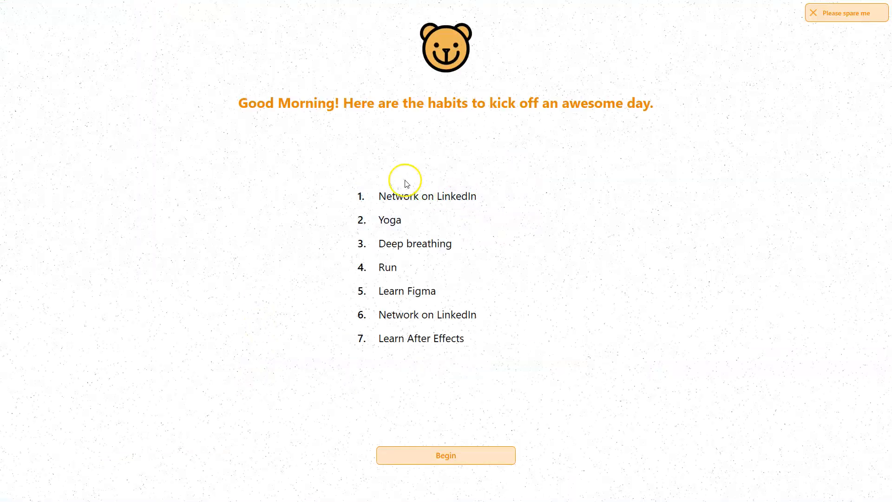
{"action": "left_click", "coordinate": [457, 463]}
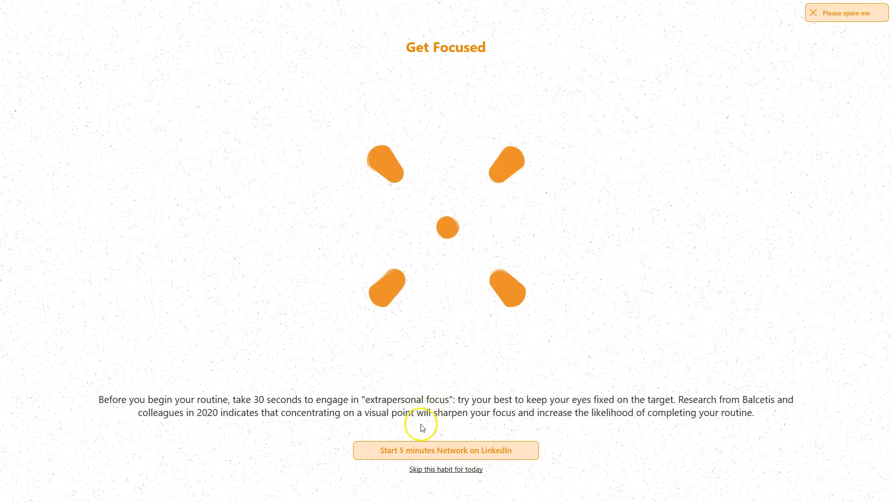
{"action": "left_click", "coordinate": [423, 451]}
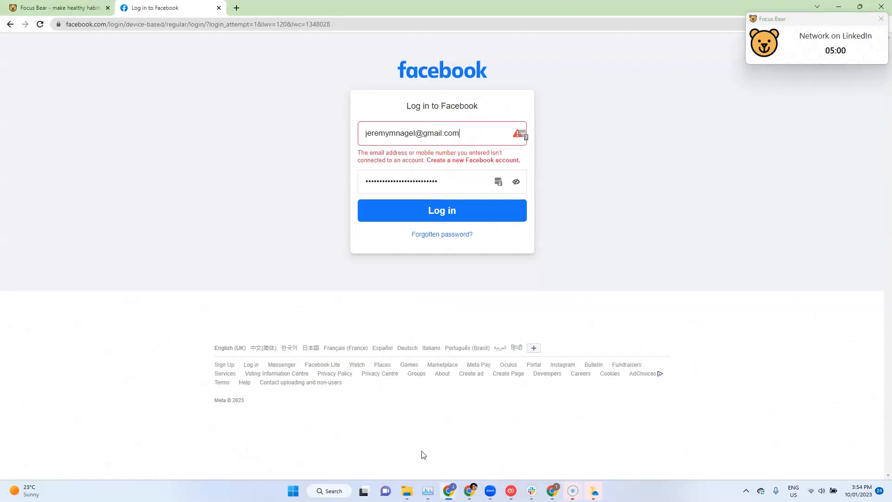
Go to linkedin.com in the browser tab that shows the Facebook login page
{"action": "left_click", "coordinate": [226, 28]}
{"action": "type", "text": "linkedin.com"}
{"action": "key", "text": "Return"}
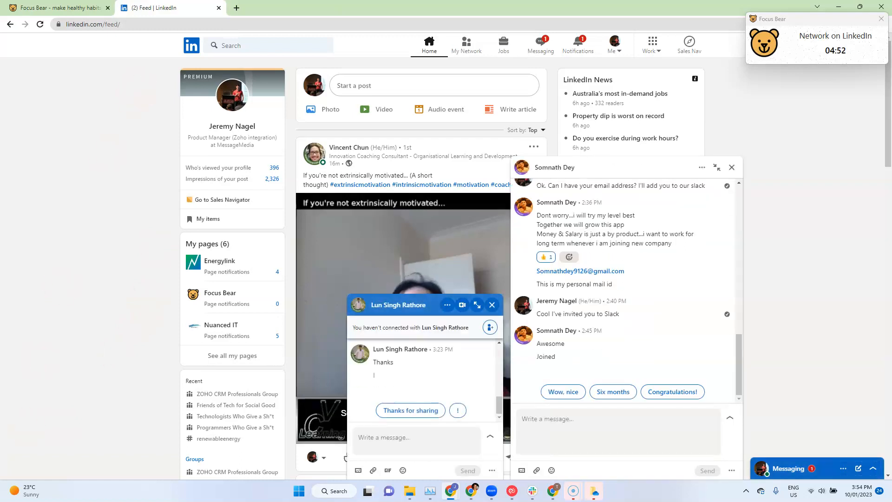
Open a new browser tab, close the Network on LinkedIn timer window and enter the team's contact e-mail in the address bar
{"action": "left_click", "coordinate": [236, 8]}
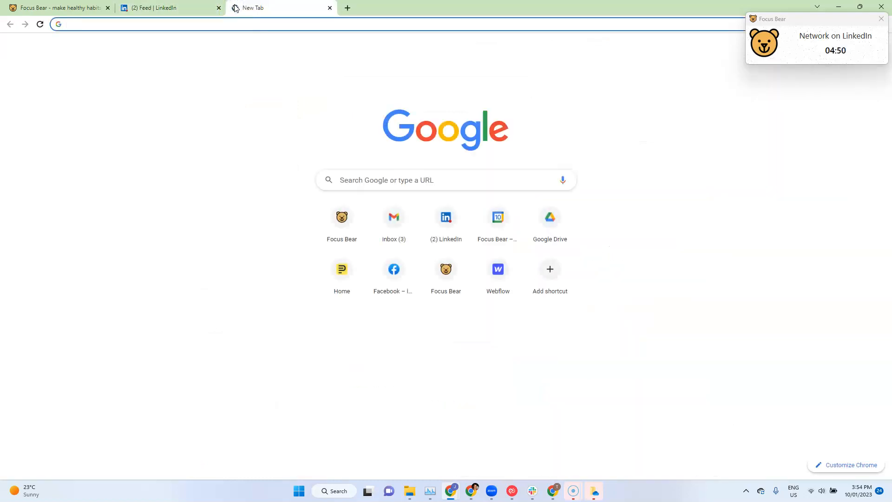
{"action": "left_click", "coordinate": [879, 20]}
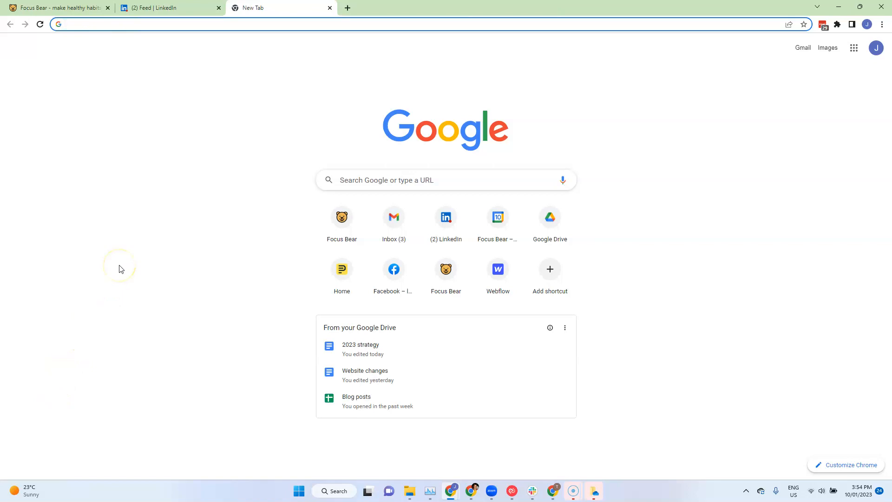
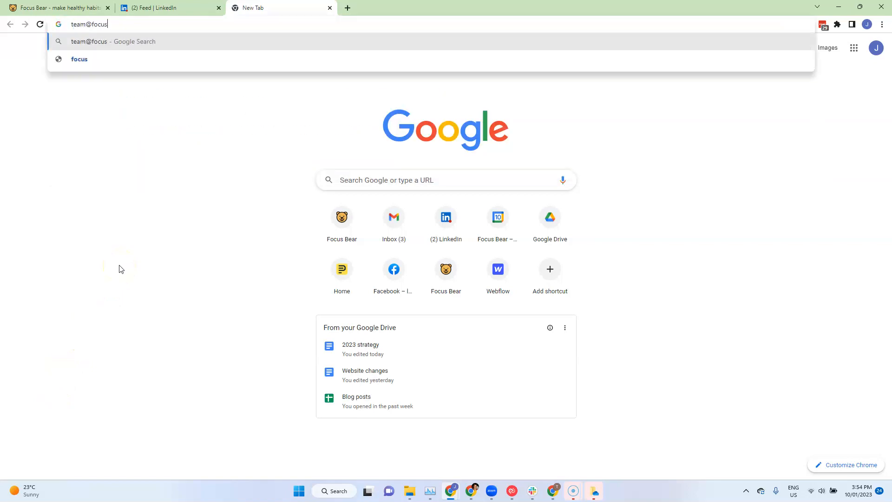